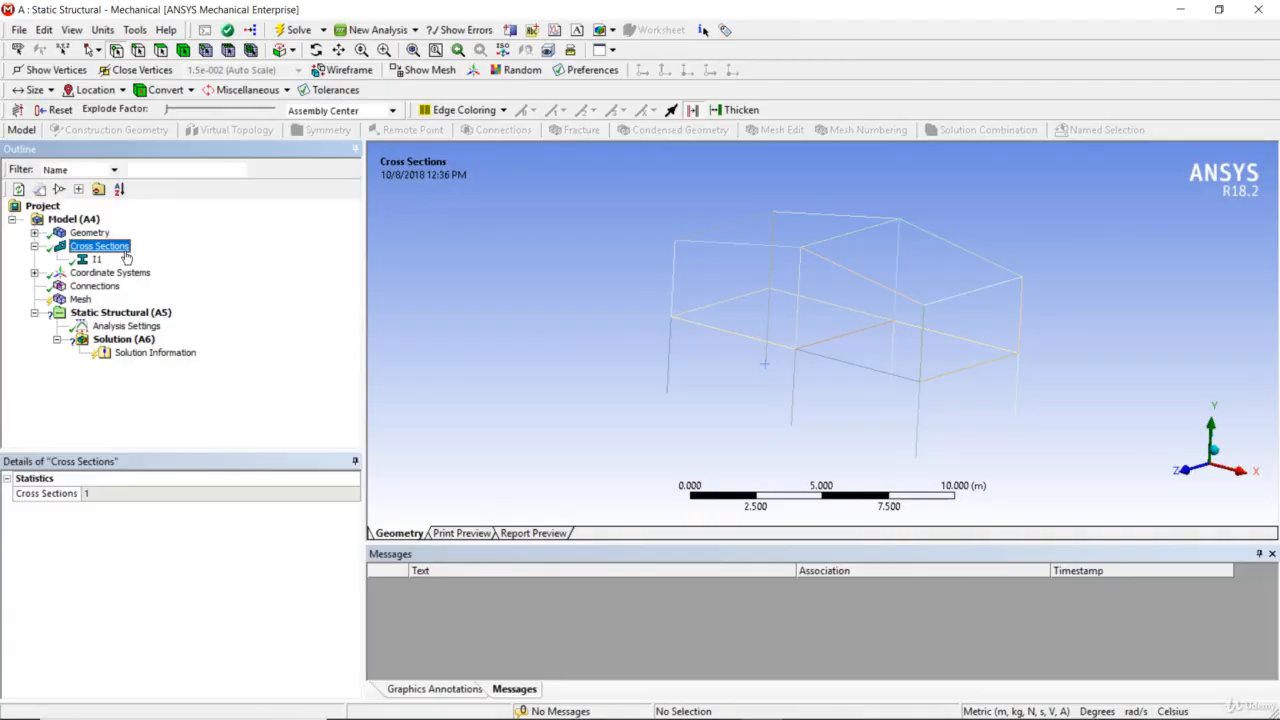
Inspect the I1 beam cross section's properties and generate the mesh for the frame
click(97, 259)
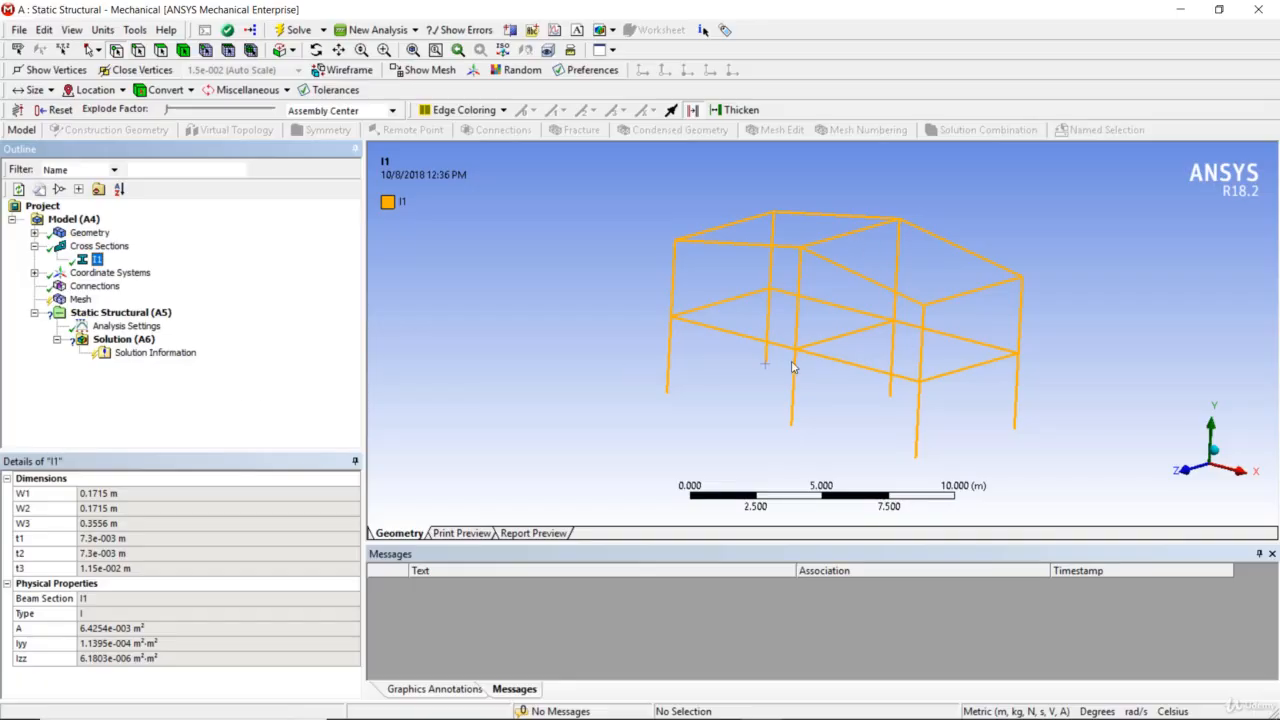
right_click(81, 299)
click(133, 358)
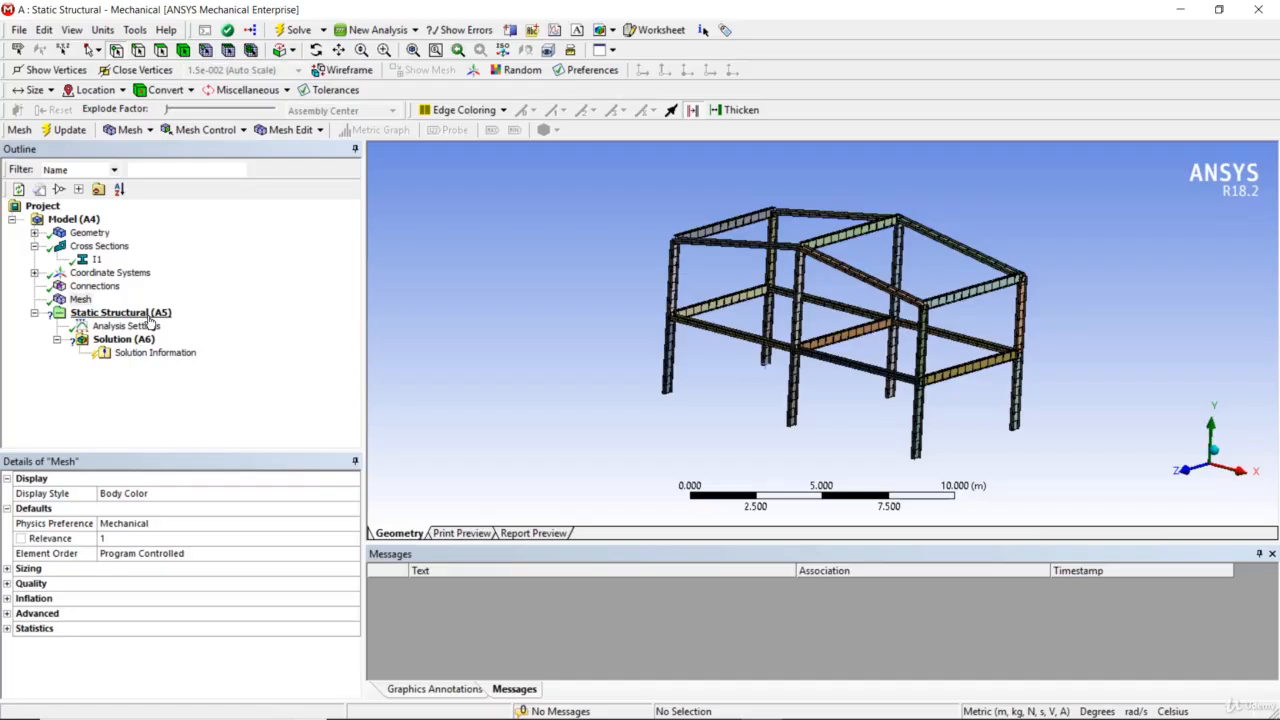
Add a fixed support to the static structural analysis on the six bottom vertices of the frame's columns
click(148, 315)
right_click(150, 316)
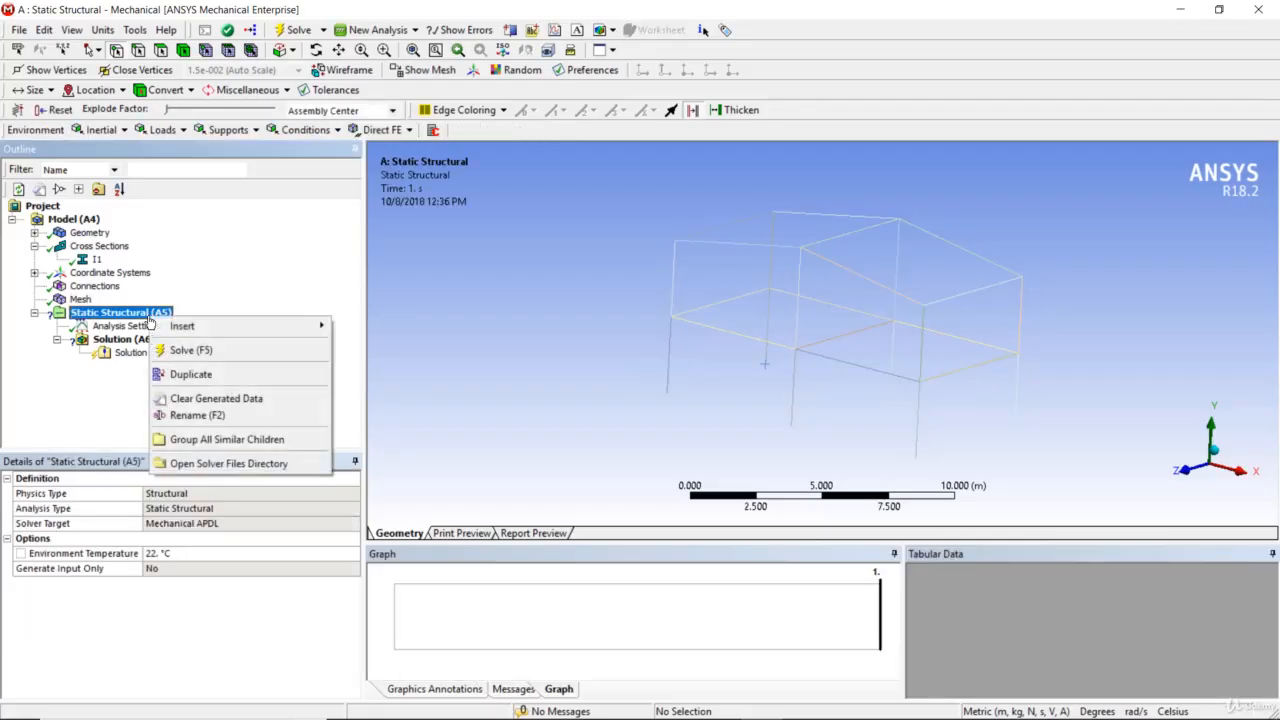
mouse_move(238, 328)
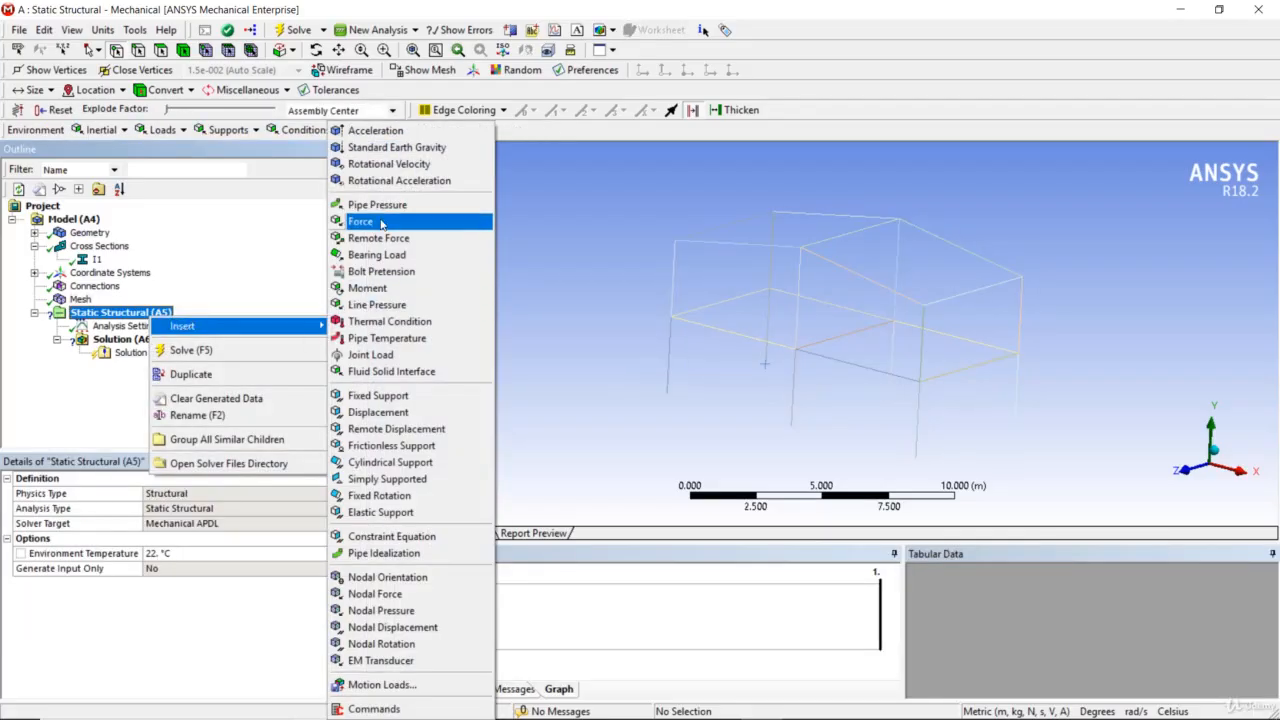
click(378, 396)
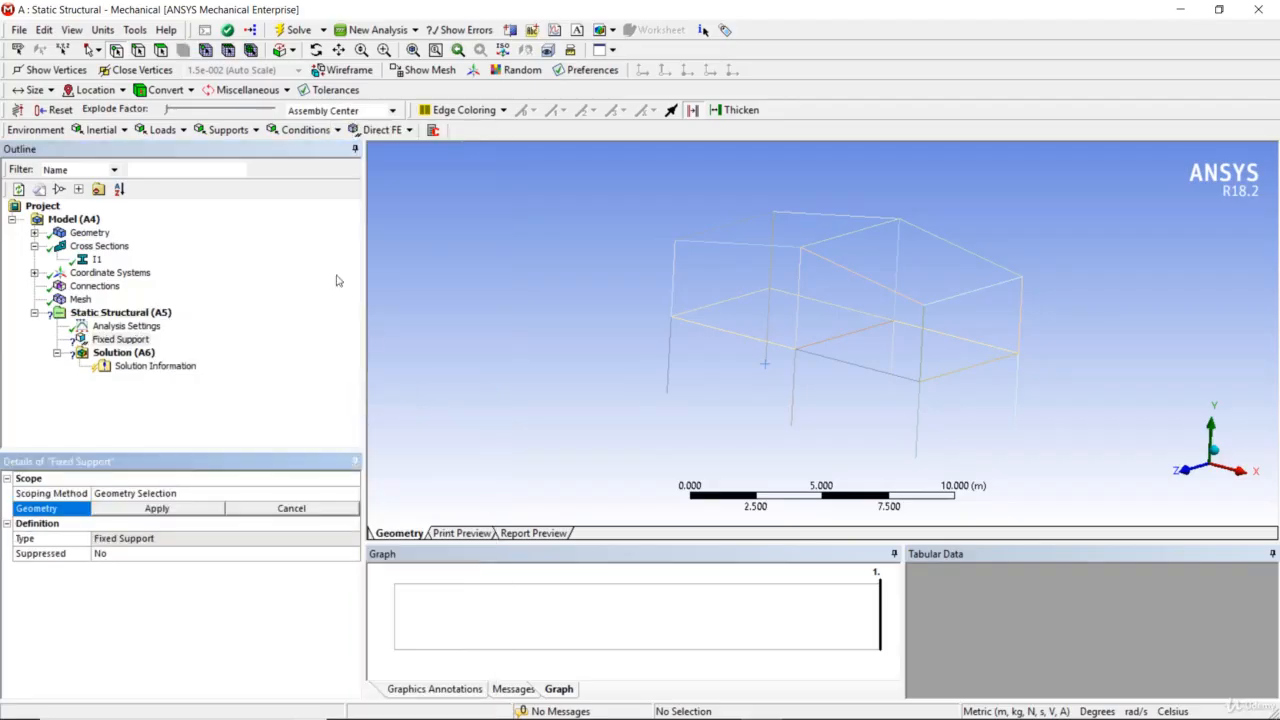
click(666, 393)
ctrl+click(765, 365)
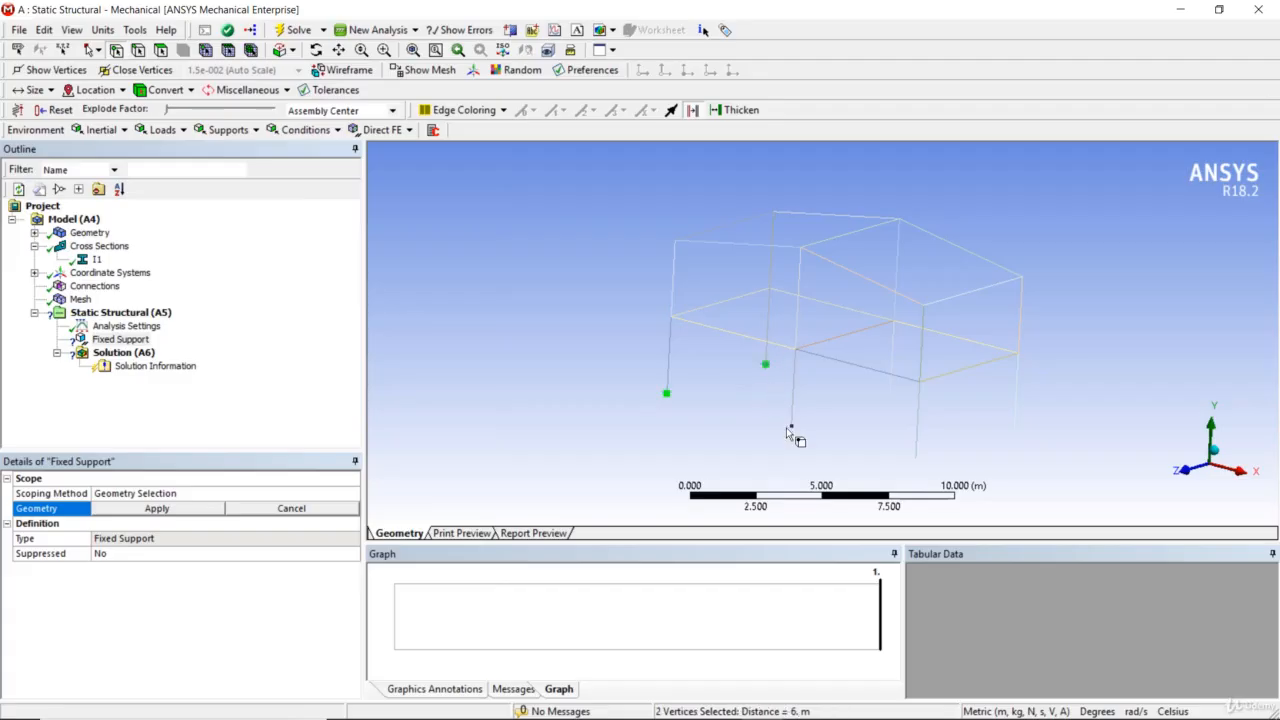
ctrl+click(790, 427)
ctrl+click(889, 397)
ctrl+click(916, 458)
ctrl+click(1014, 429)
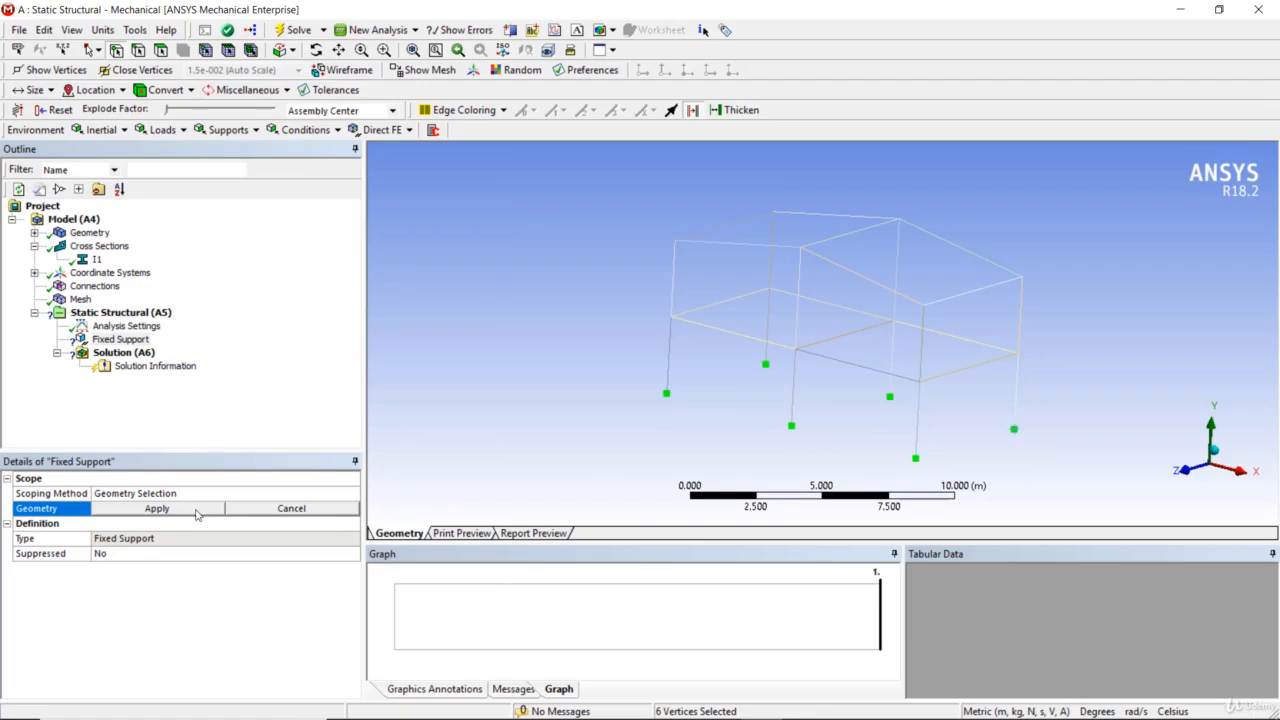
click(157, 508)
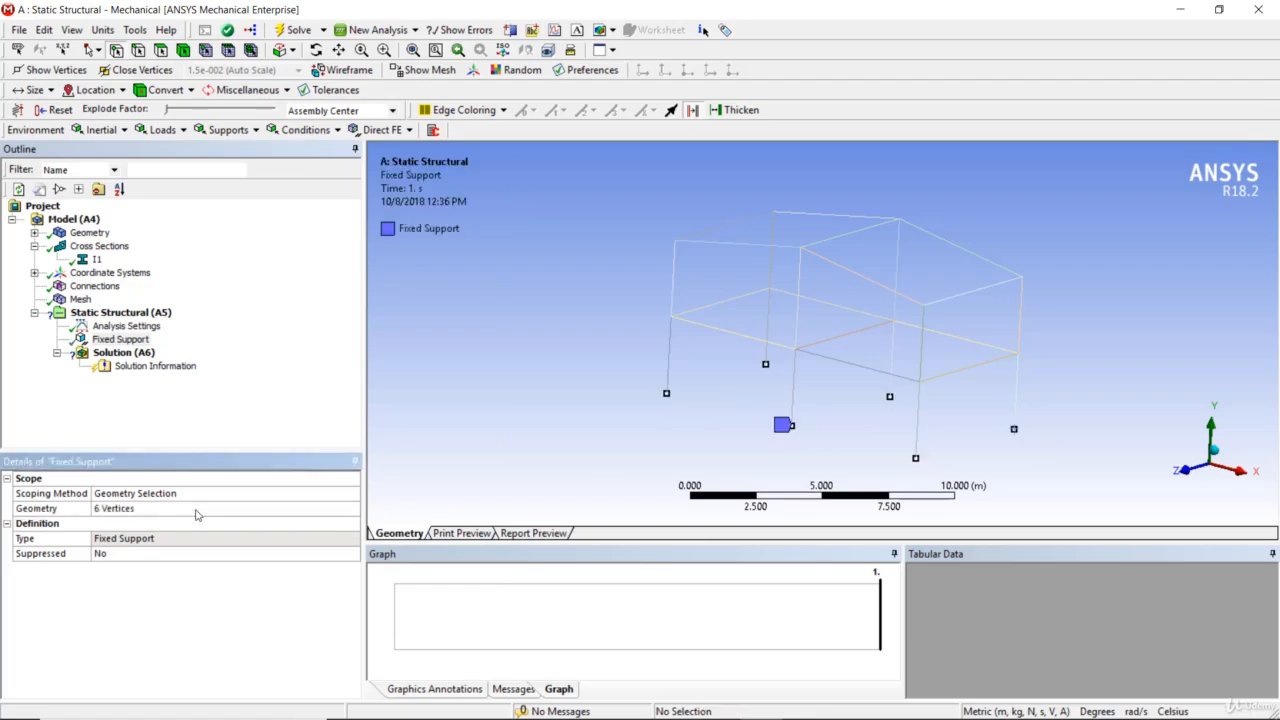
Add a line pressure load on the front mid-level horizontal beam of the frame's left bay
right_click(138, 313)
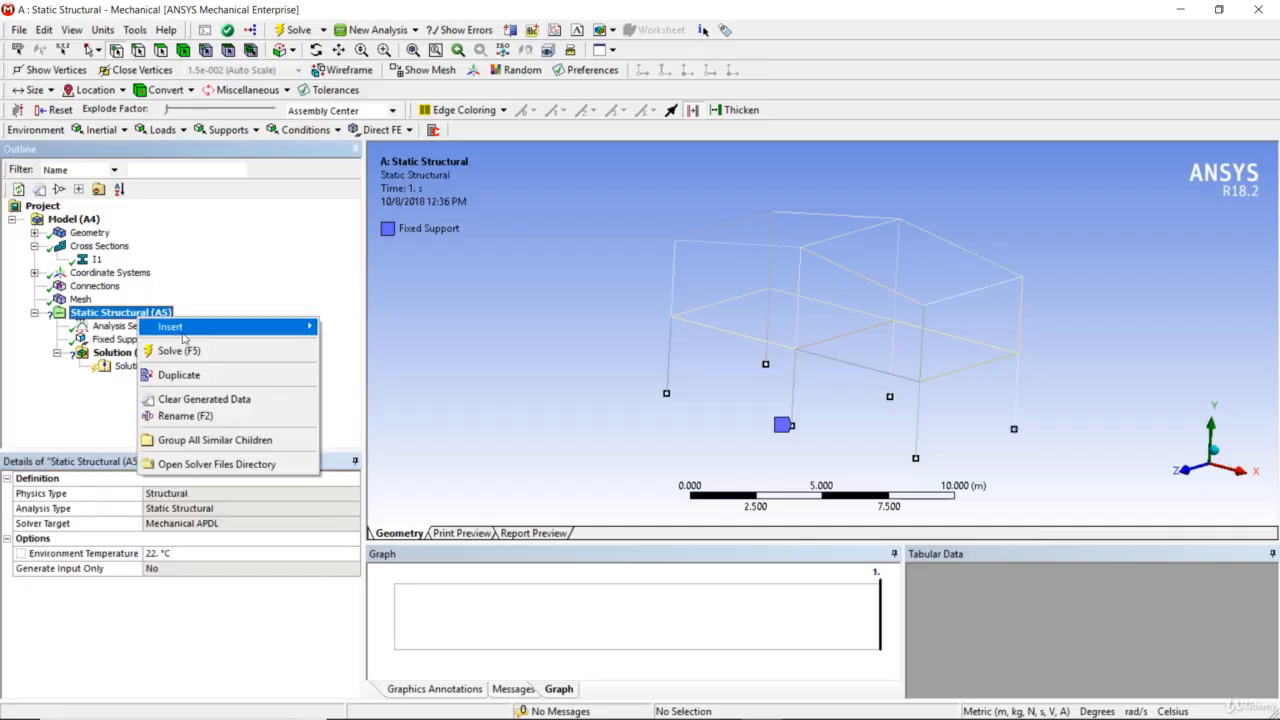
mouse_move(184, 330)
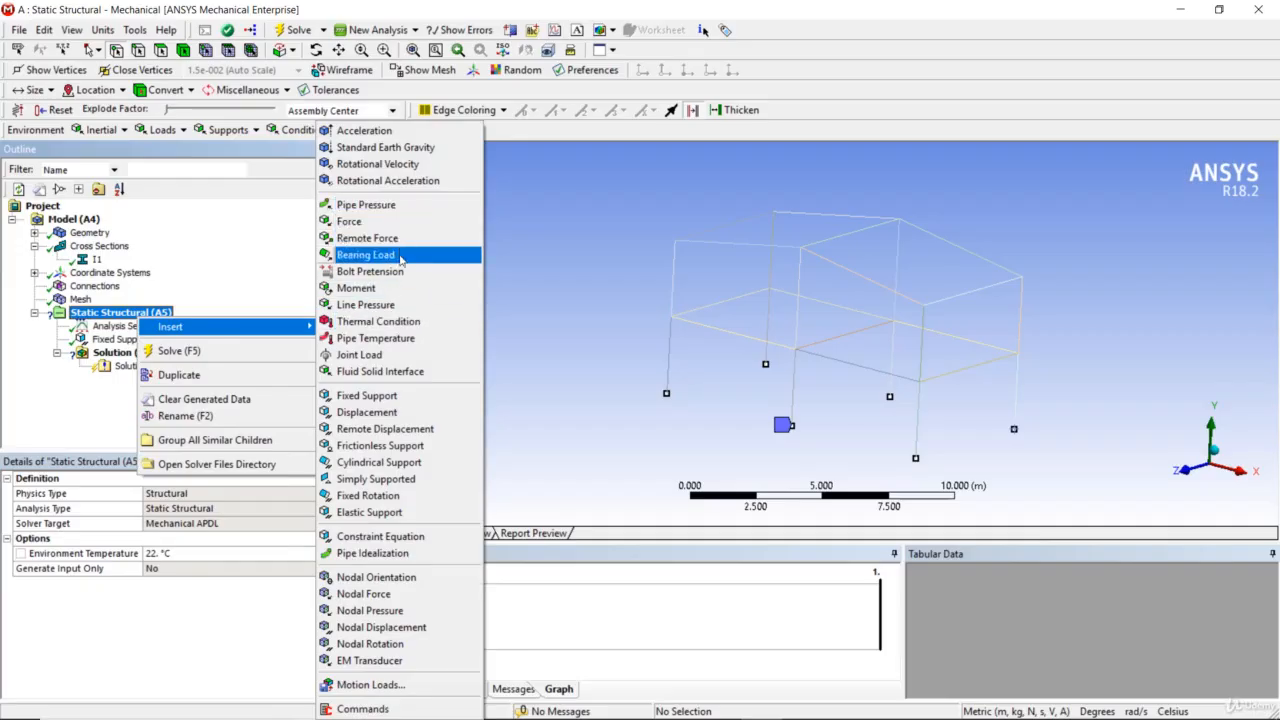
click(397, 305)
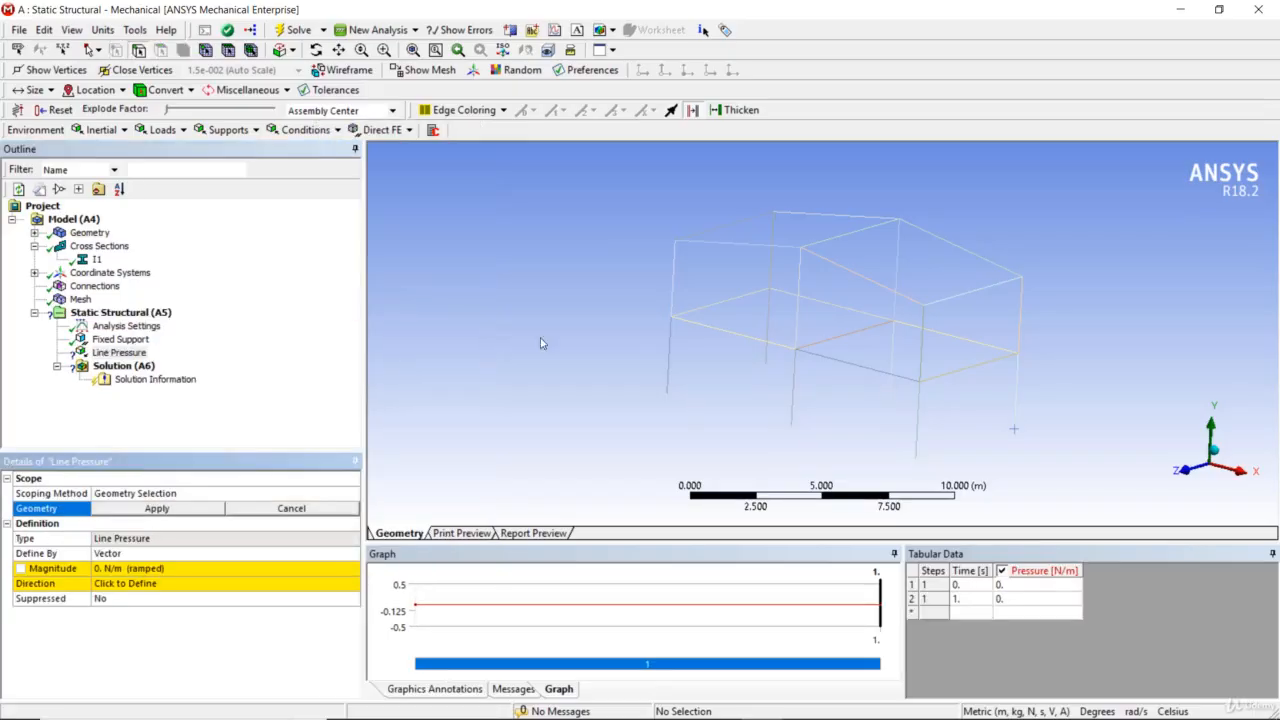
click(747, 339)
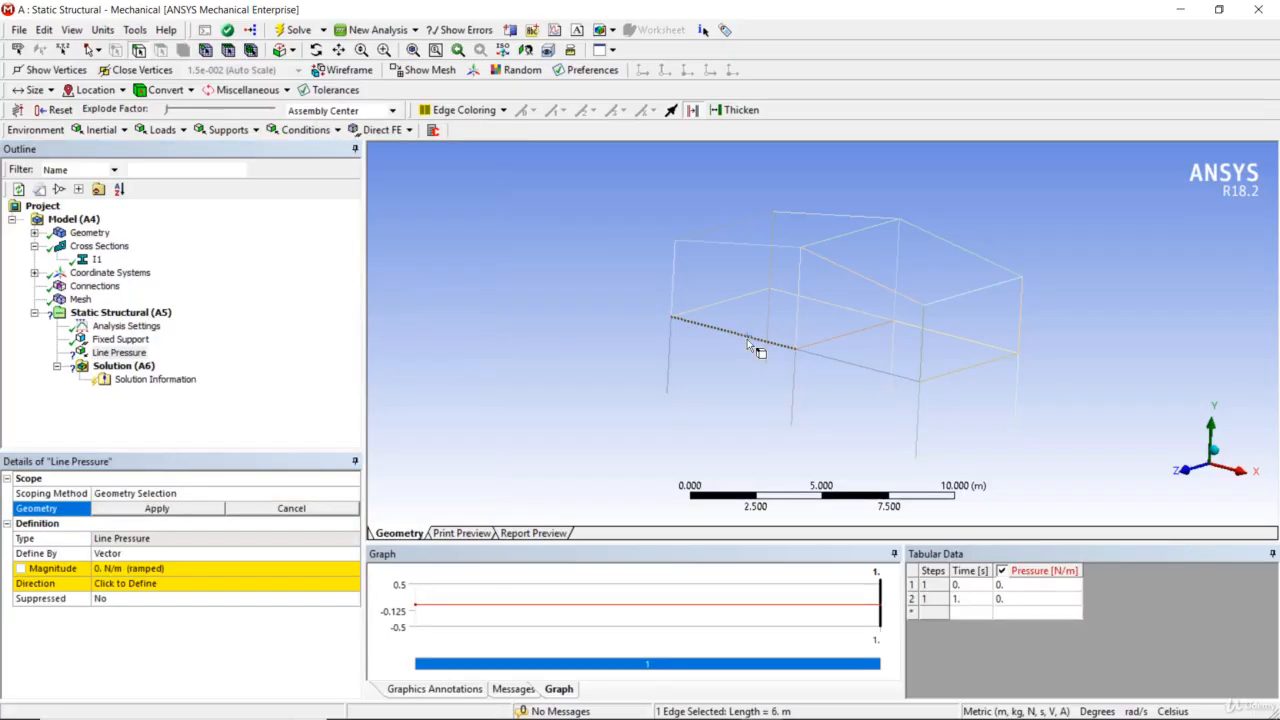
click(155, 508)
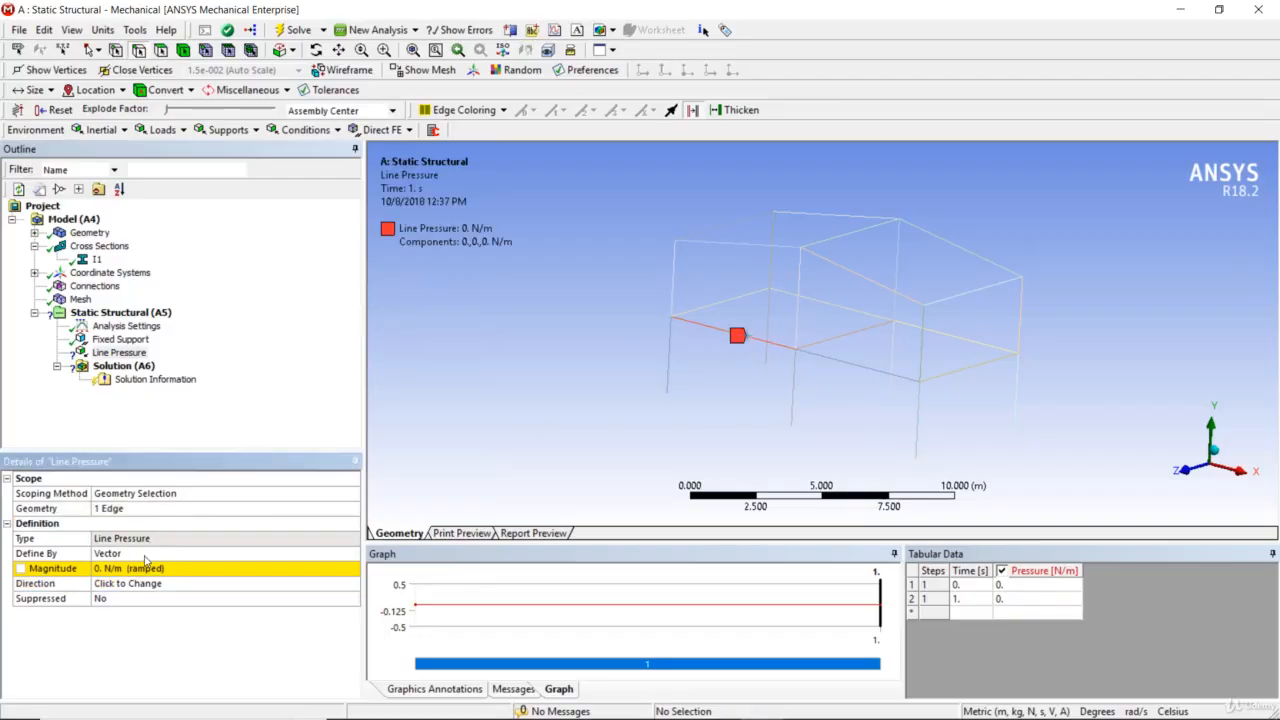
Define the line pressure by components with a Y component of -50000 N/m, and check the active unit system
click(145, 556)
click(352, 554)
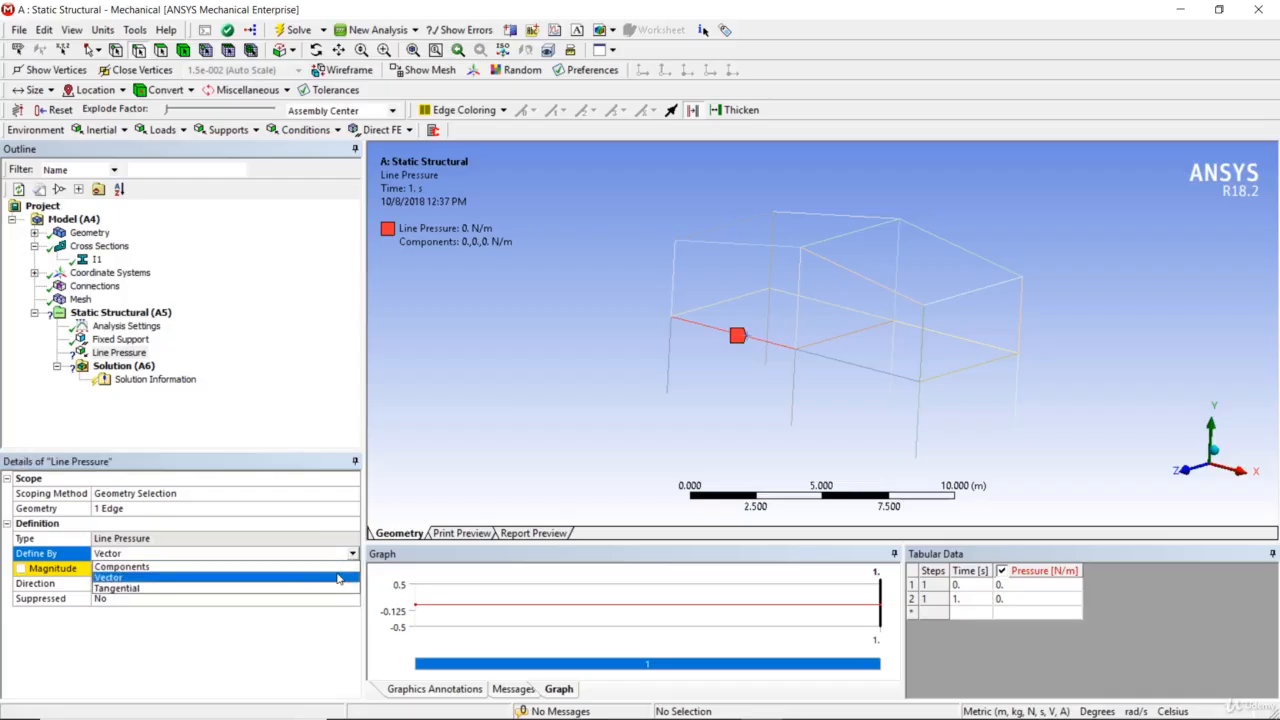
click(338, 567)
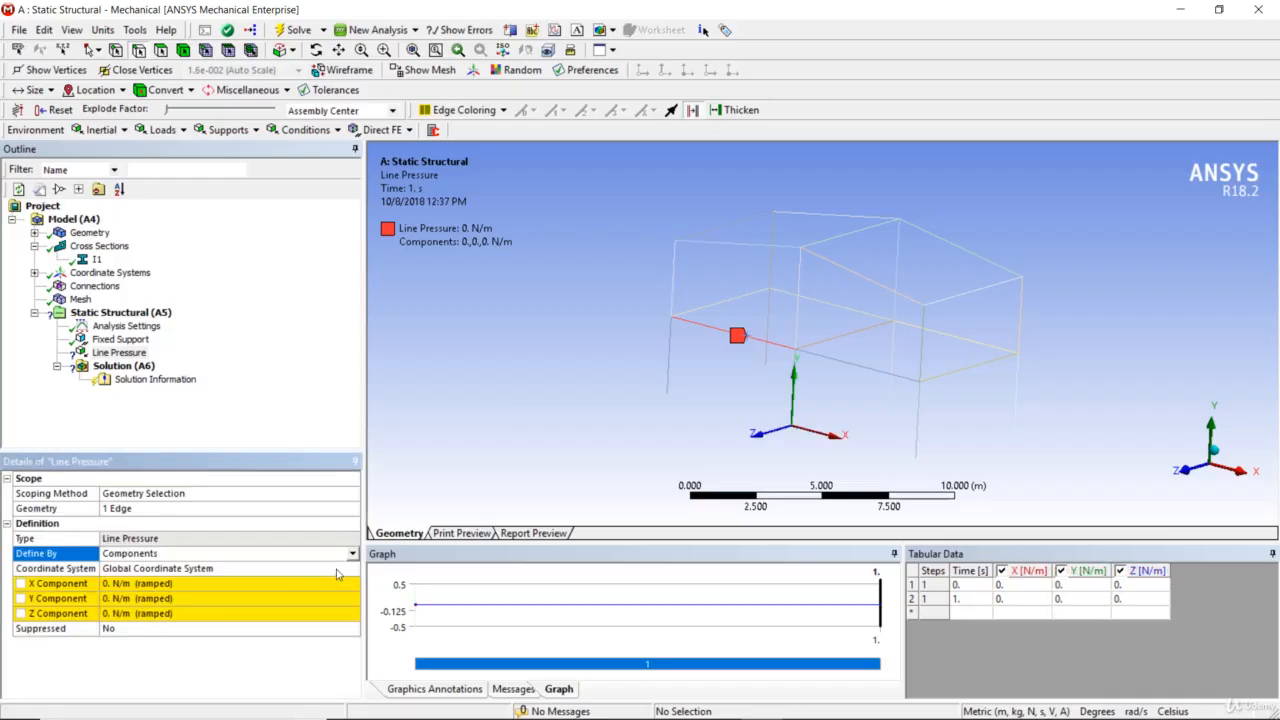
click(187, 599)
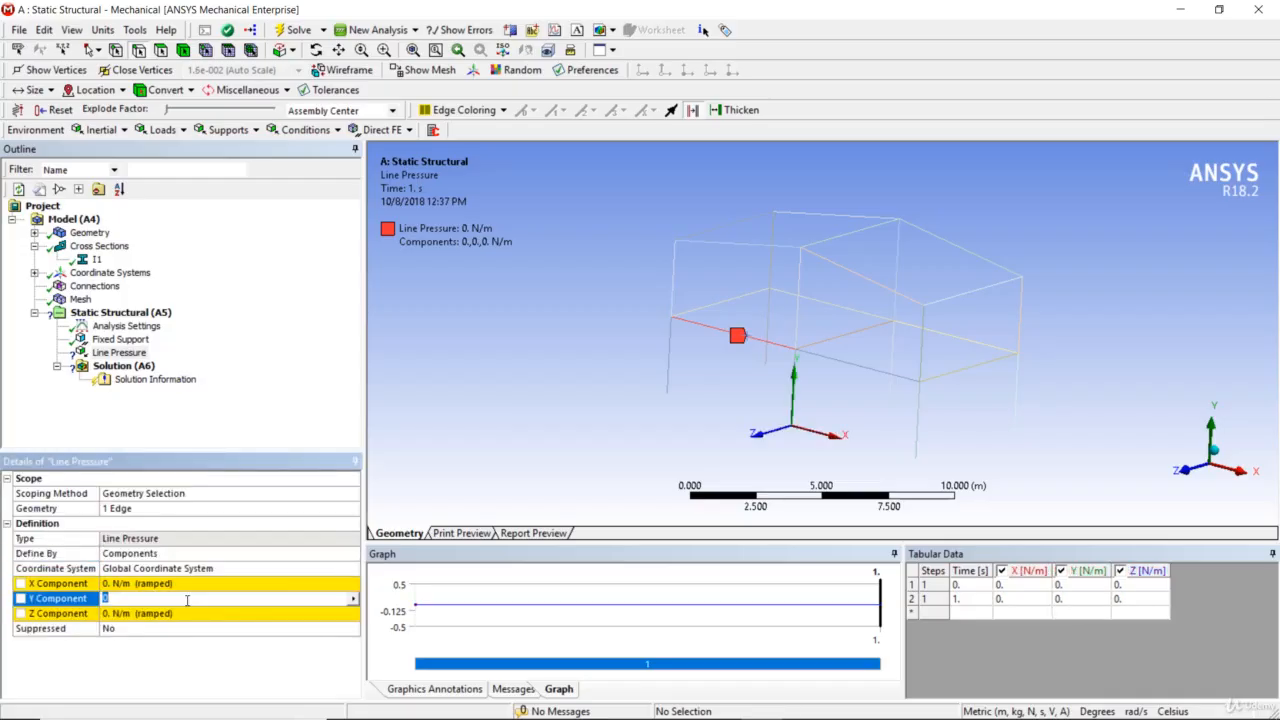
text(-50000 N/m (ramped)
key(Return)
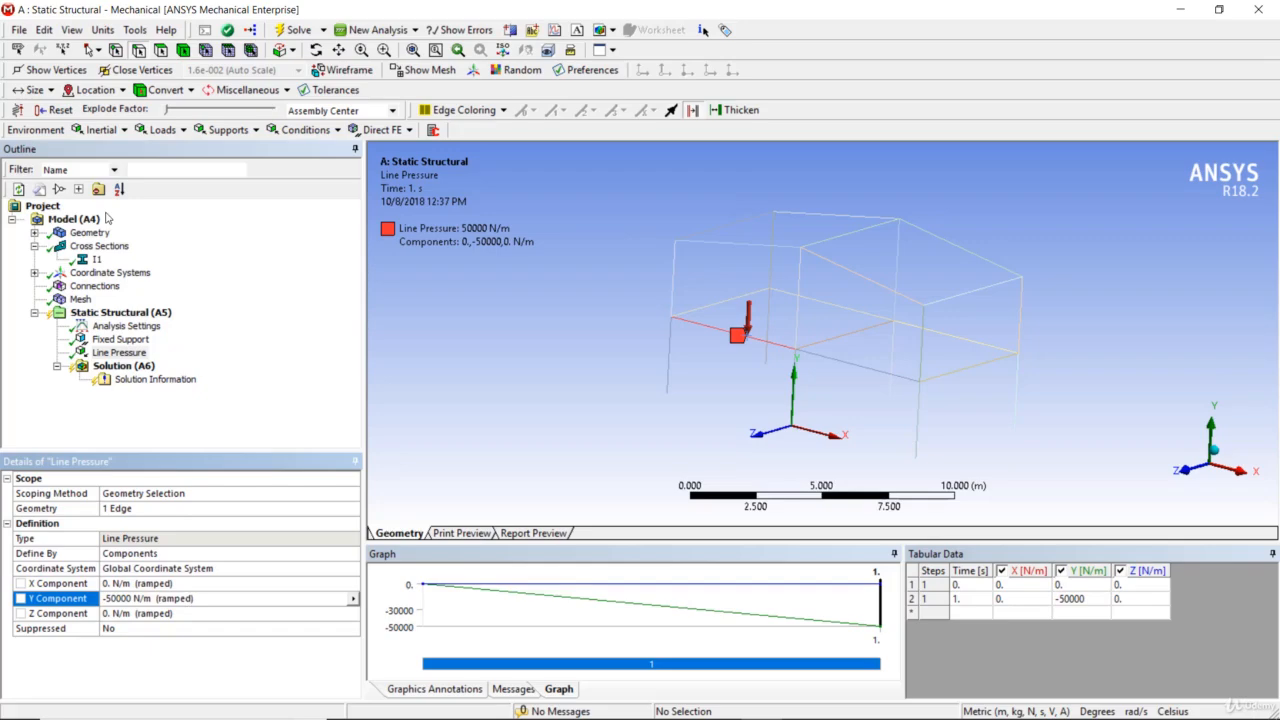
click(103, 29)
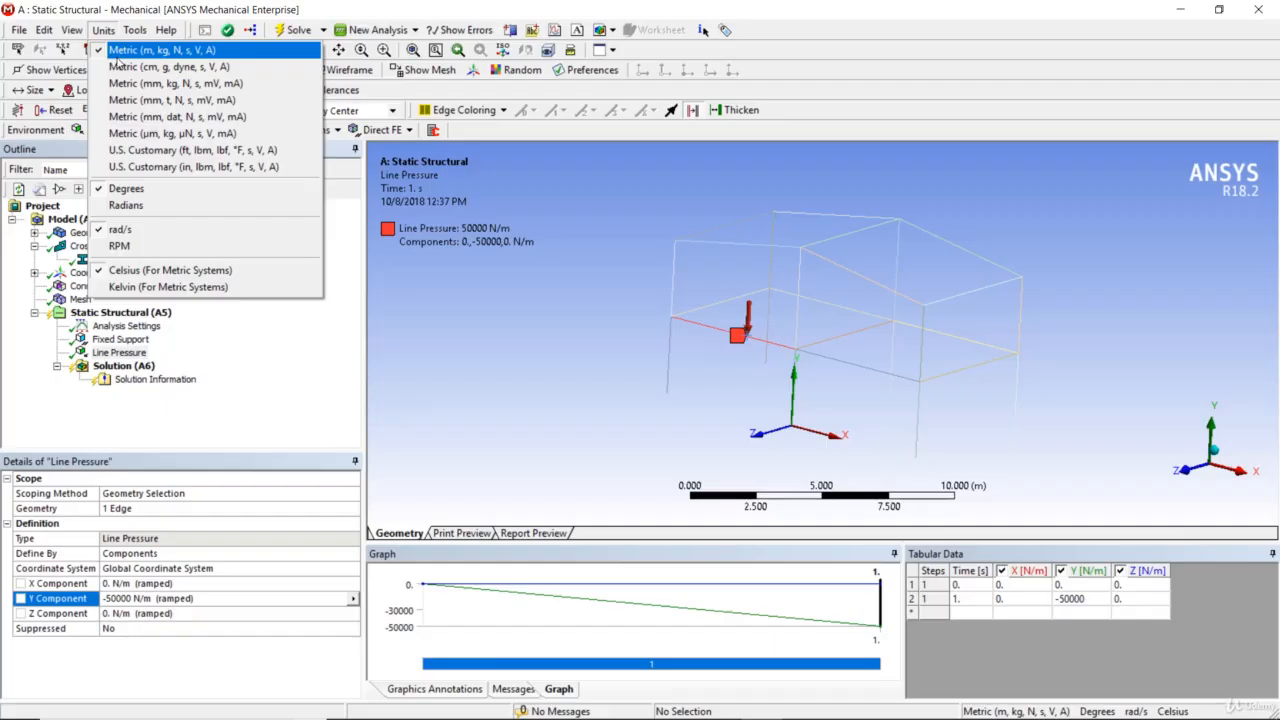
click(284, 386)
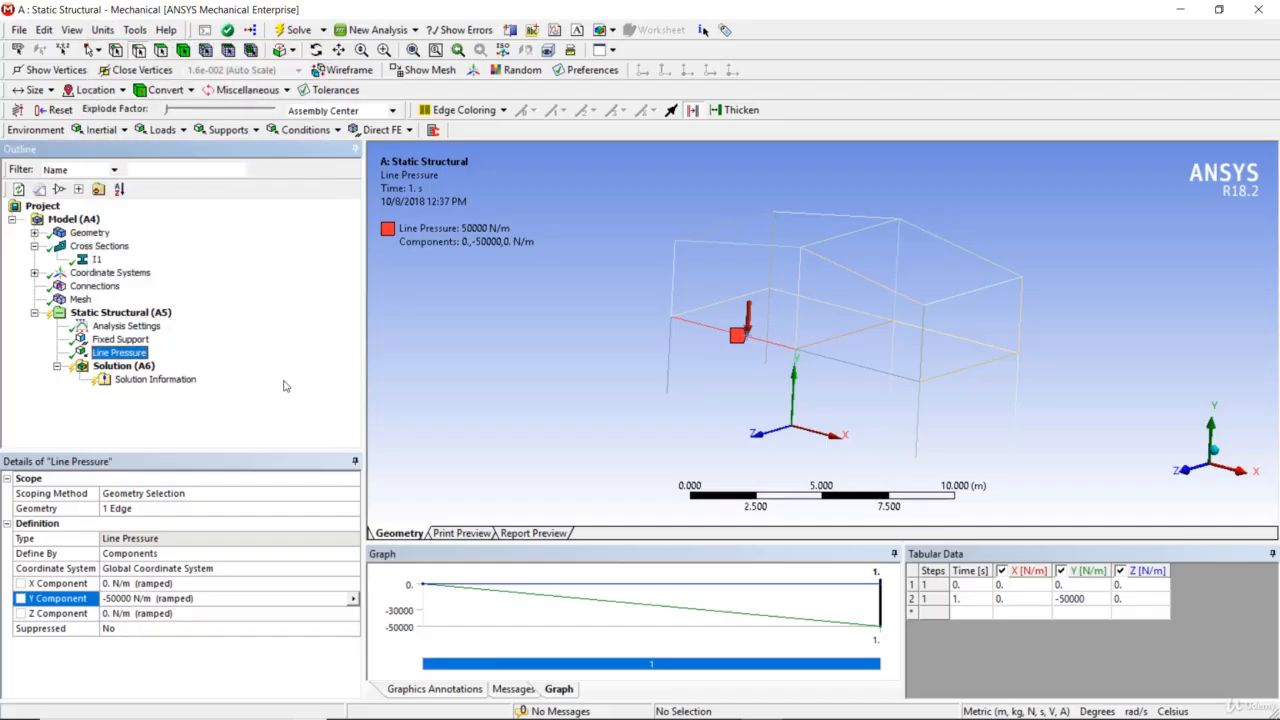
Copy the line pressure load and paste it six times into the Static Structural analysis
right_click(120, 358)
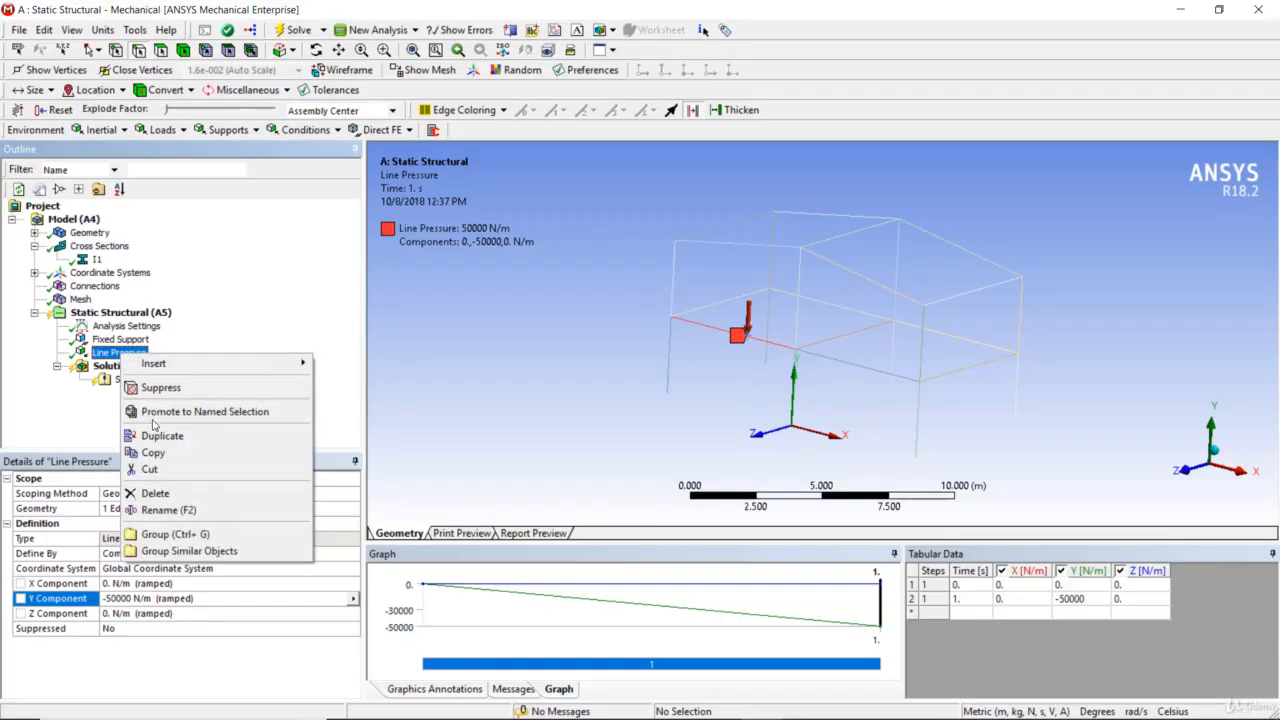
click(158, 452)
right_click(150, 314)
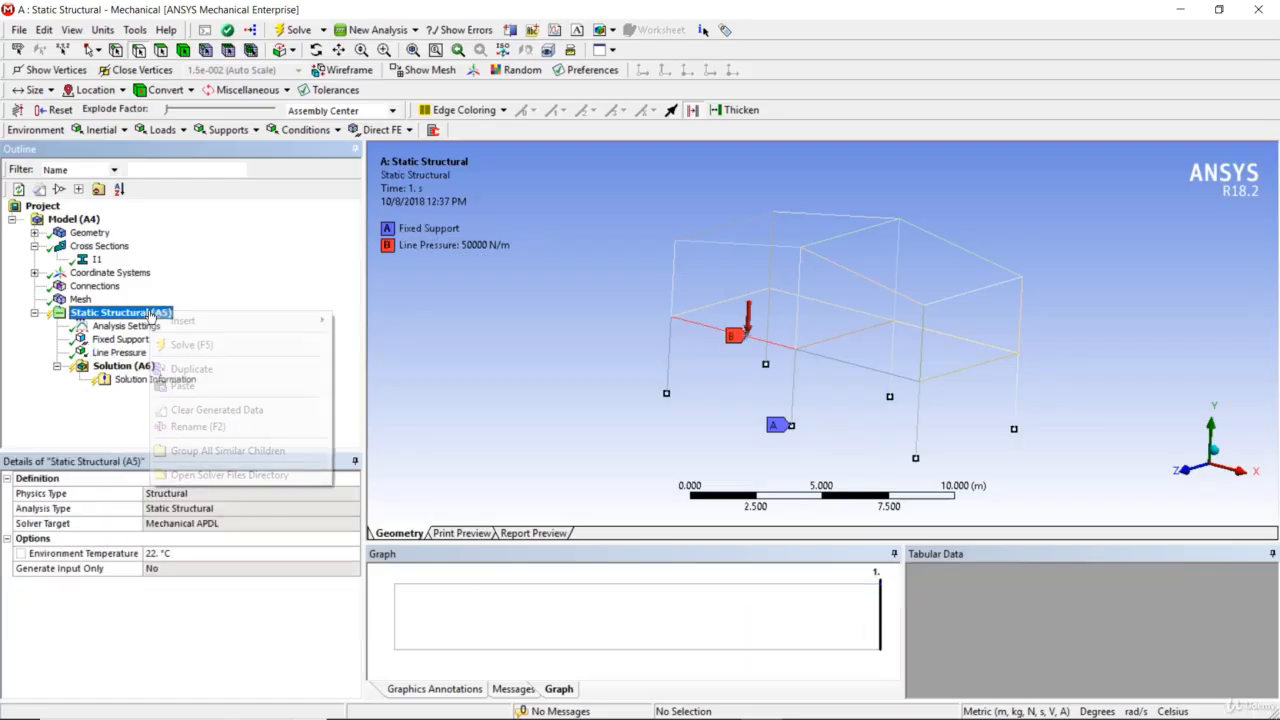
click(177, 386)
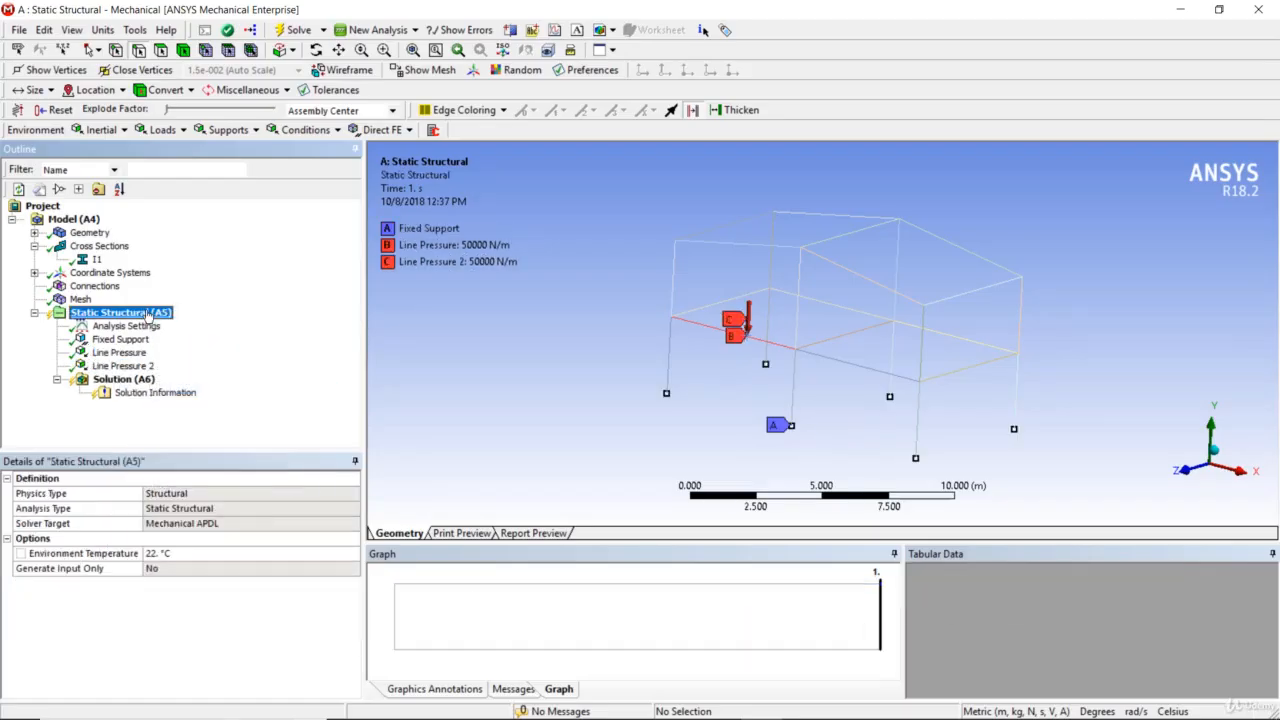
right_click(148, 313)
click(175, 385)
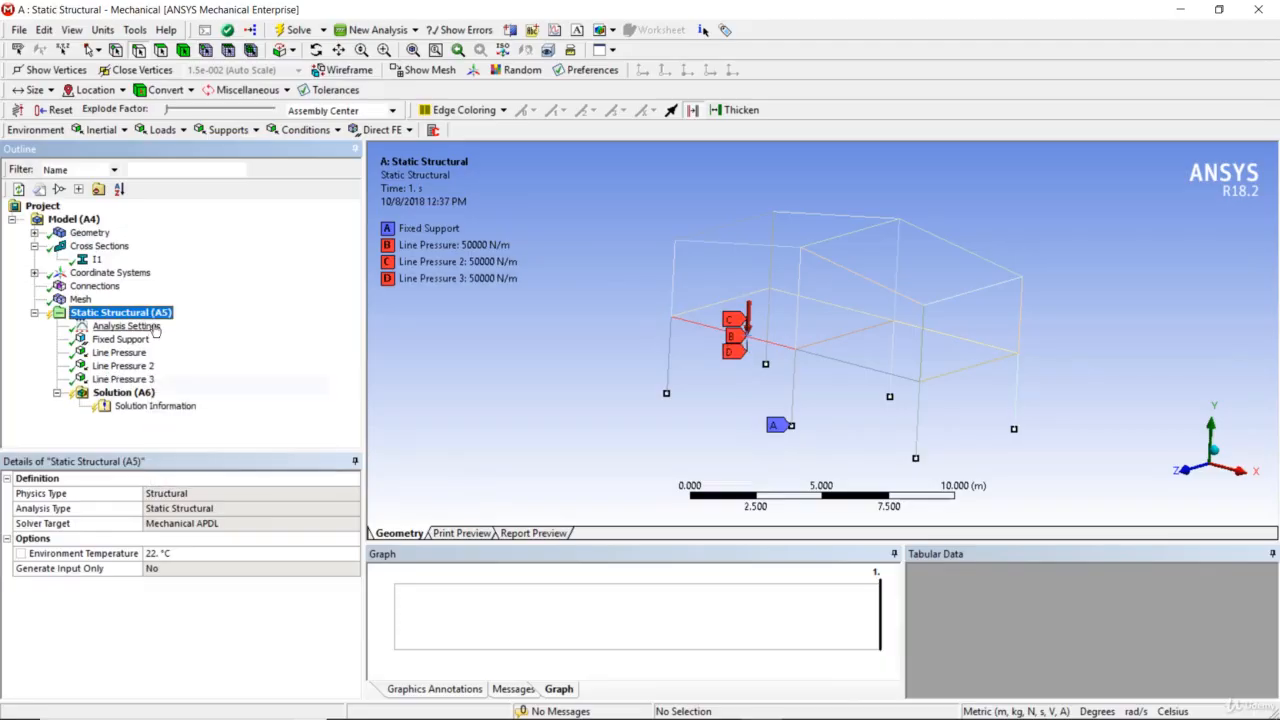
right_click(155, 314)
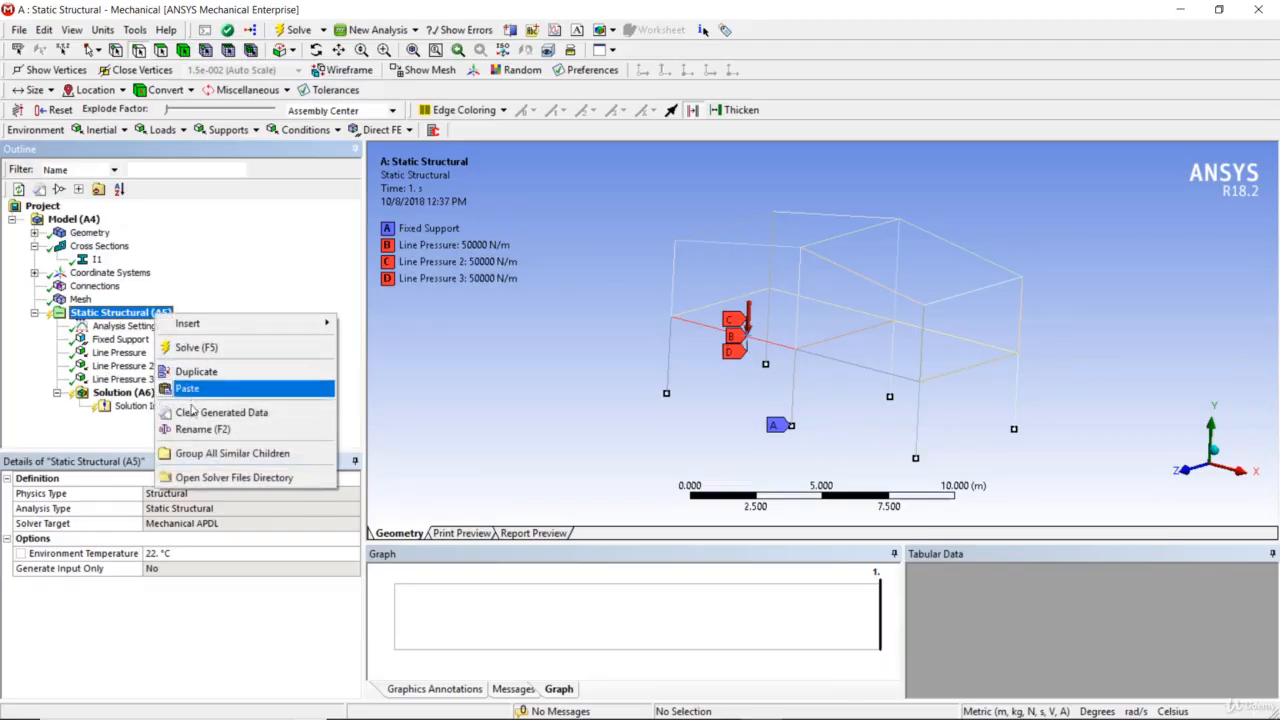
click(185, 387)
right_click(163, 313)
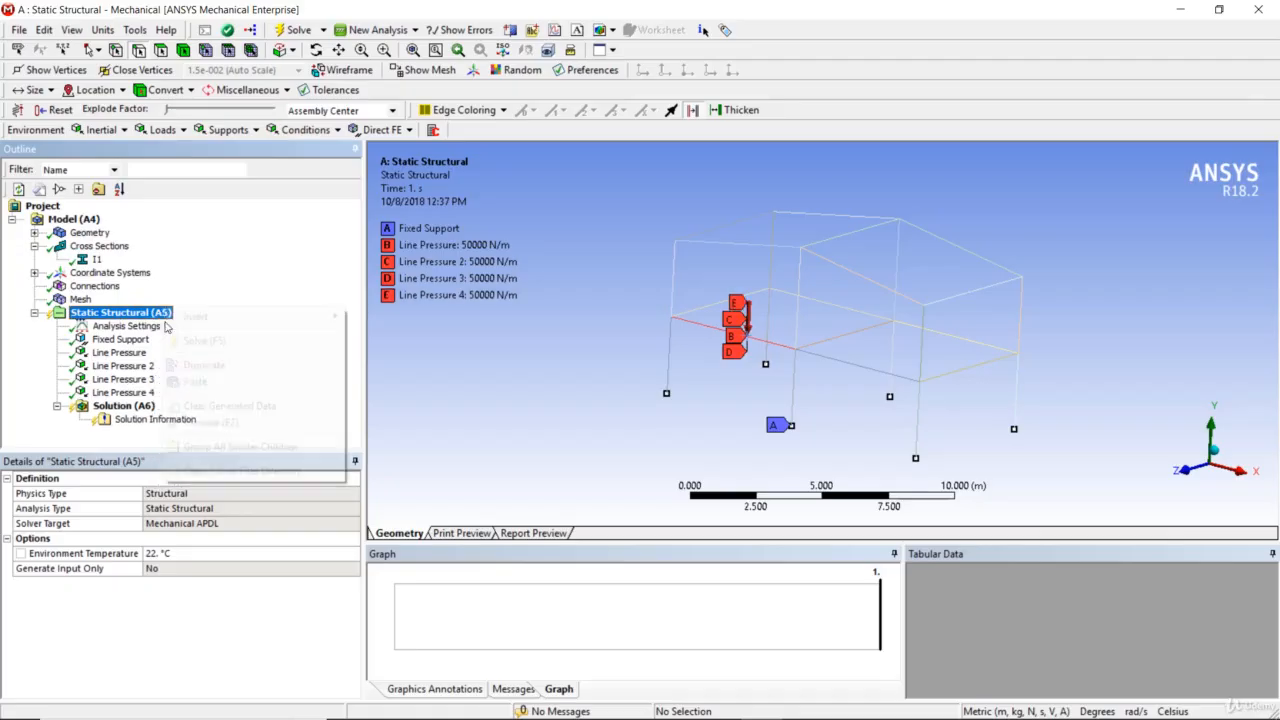
click(195, 381)
right_click(165, 313)
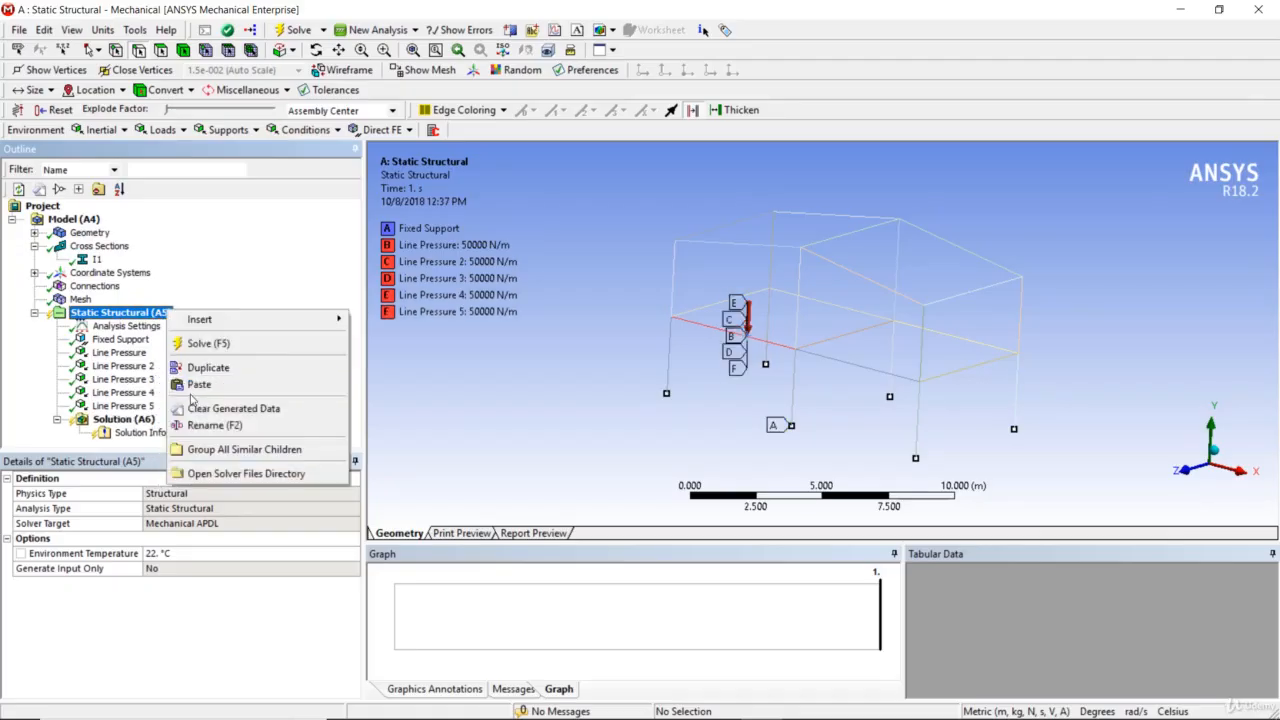
click(194, 387)
right_click(151, 297)
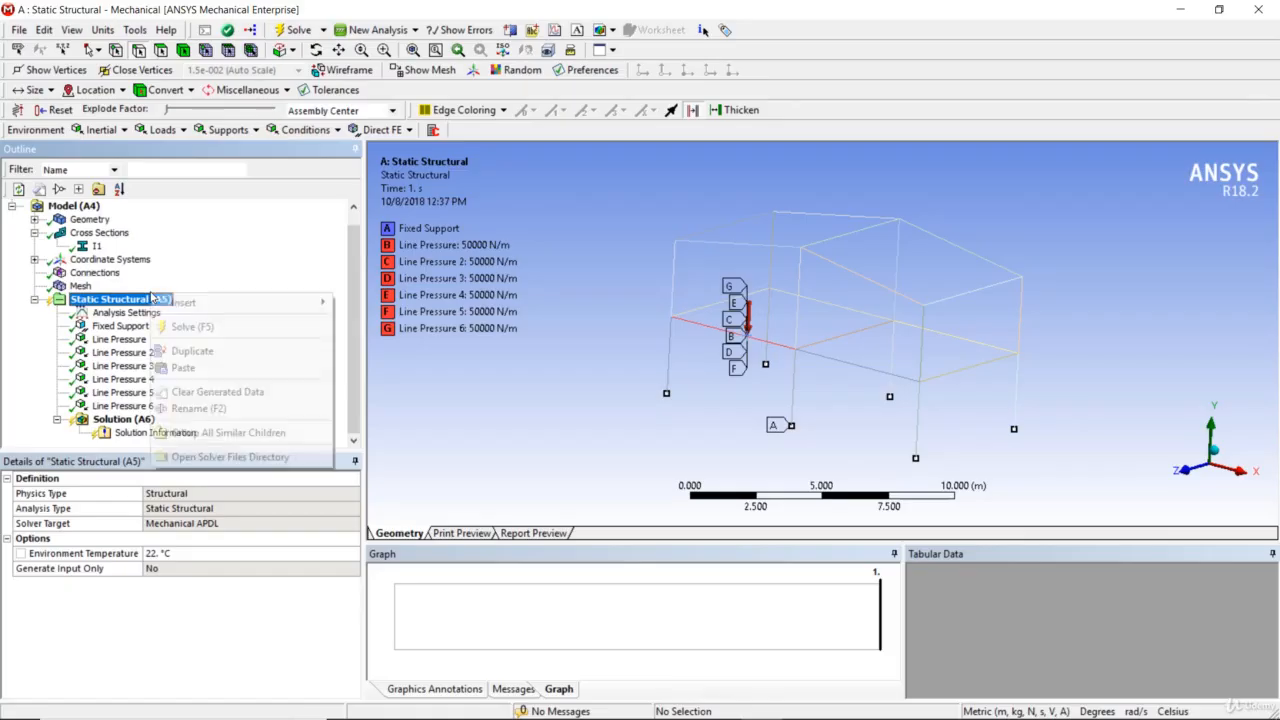
click(180, 369)
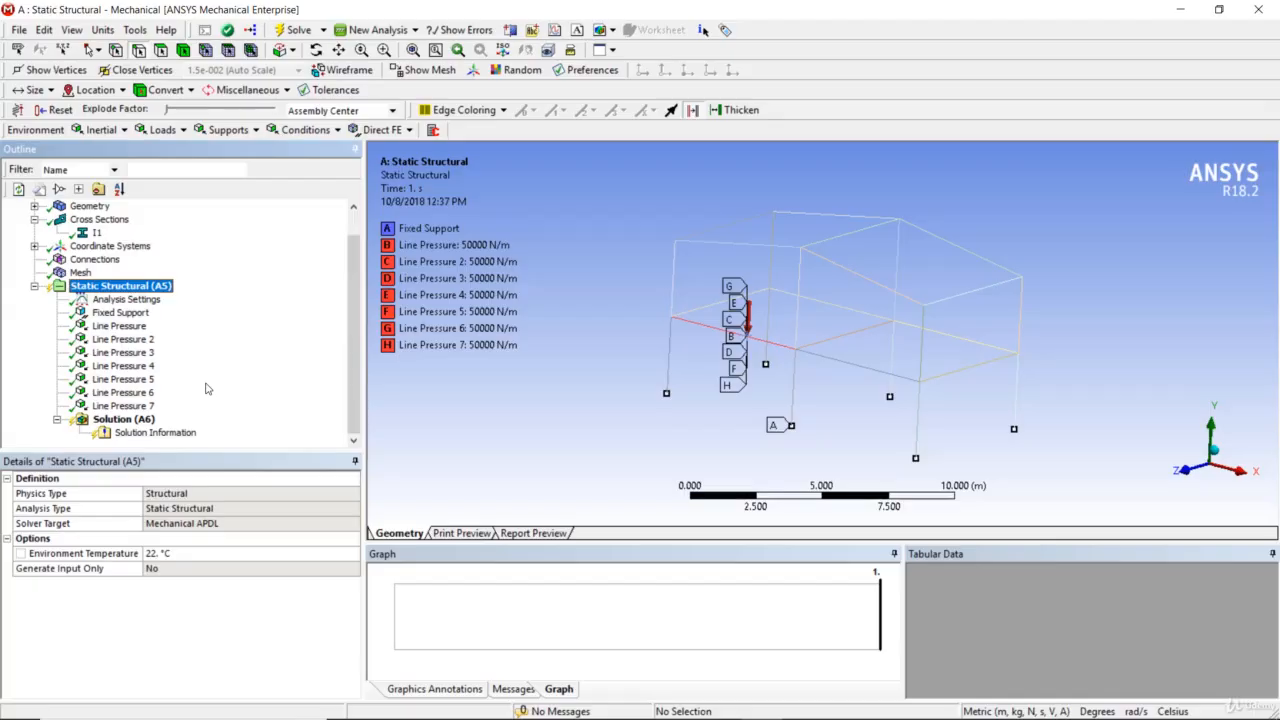
Reassign Line Pressure 2 to the mid-level cross beam at the frame's left end
click(153, 342)
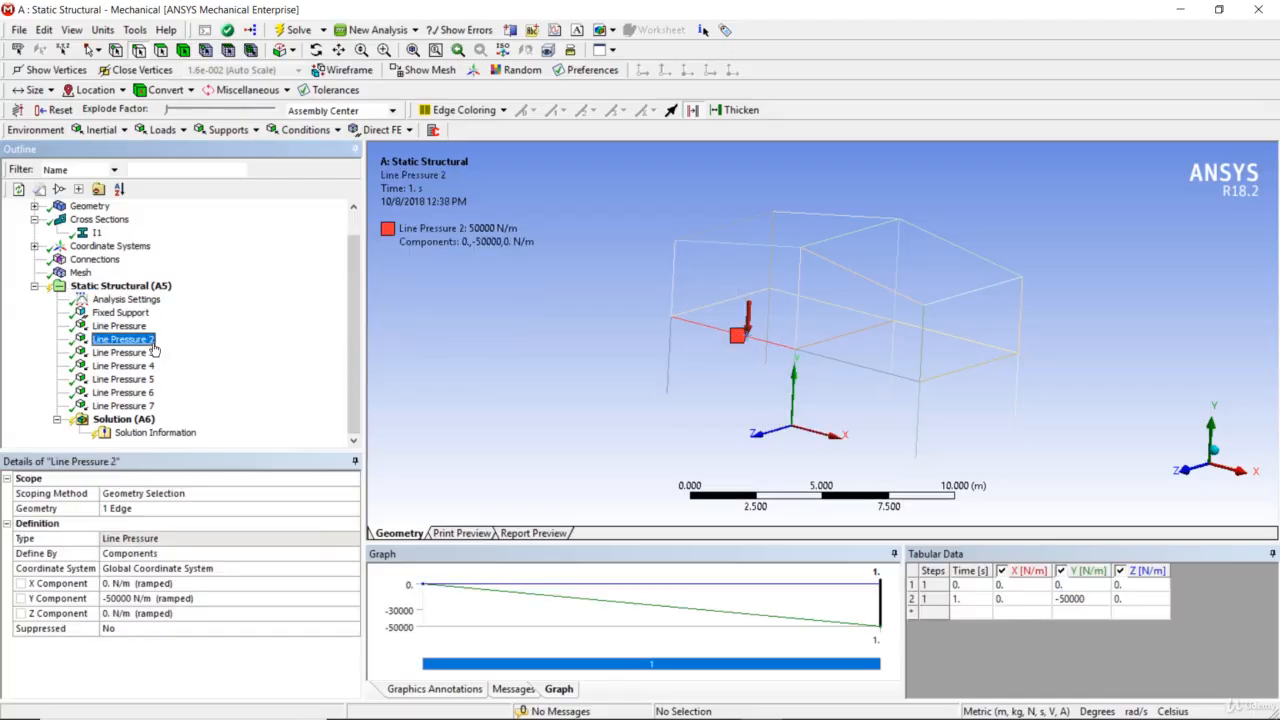
click(129, 509)
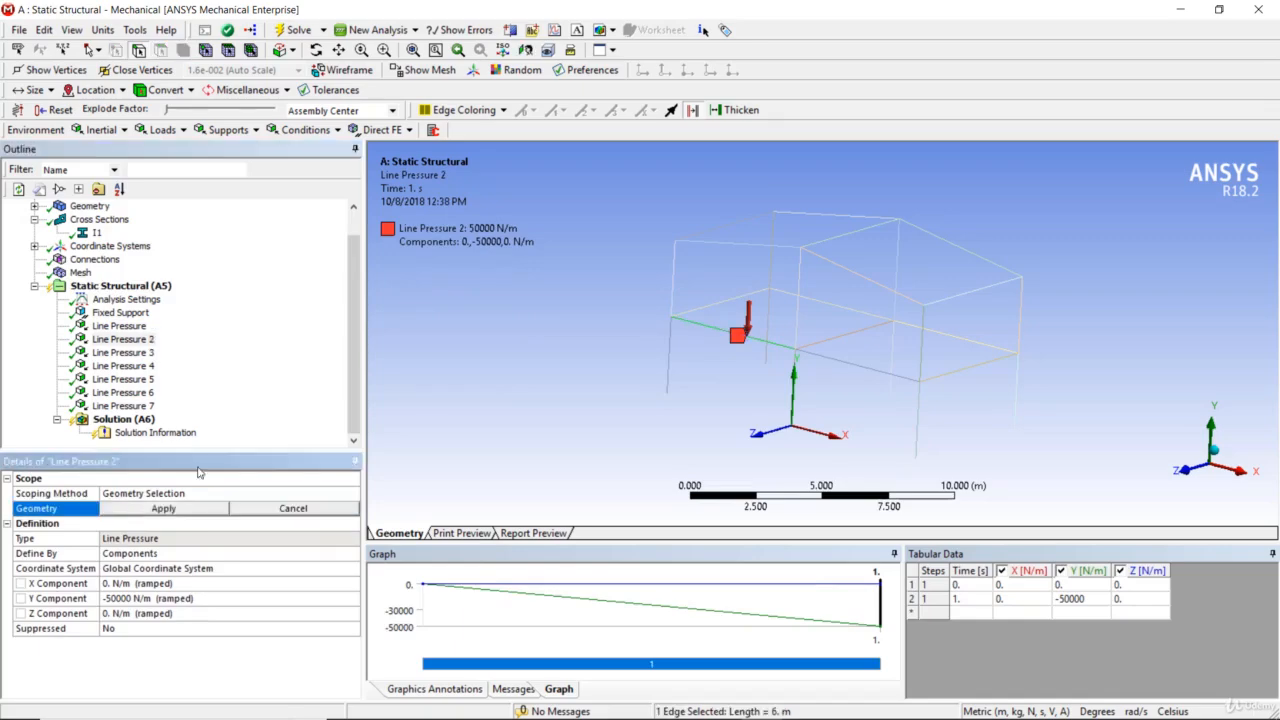
click(731, 298)
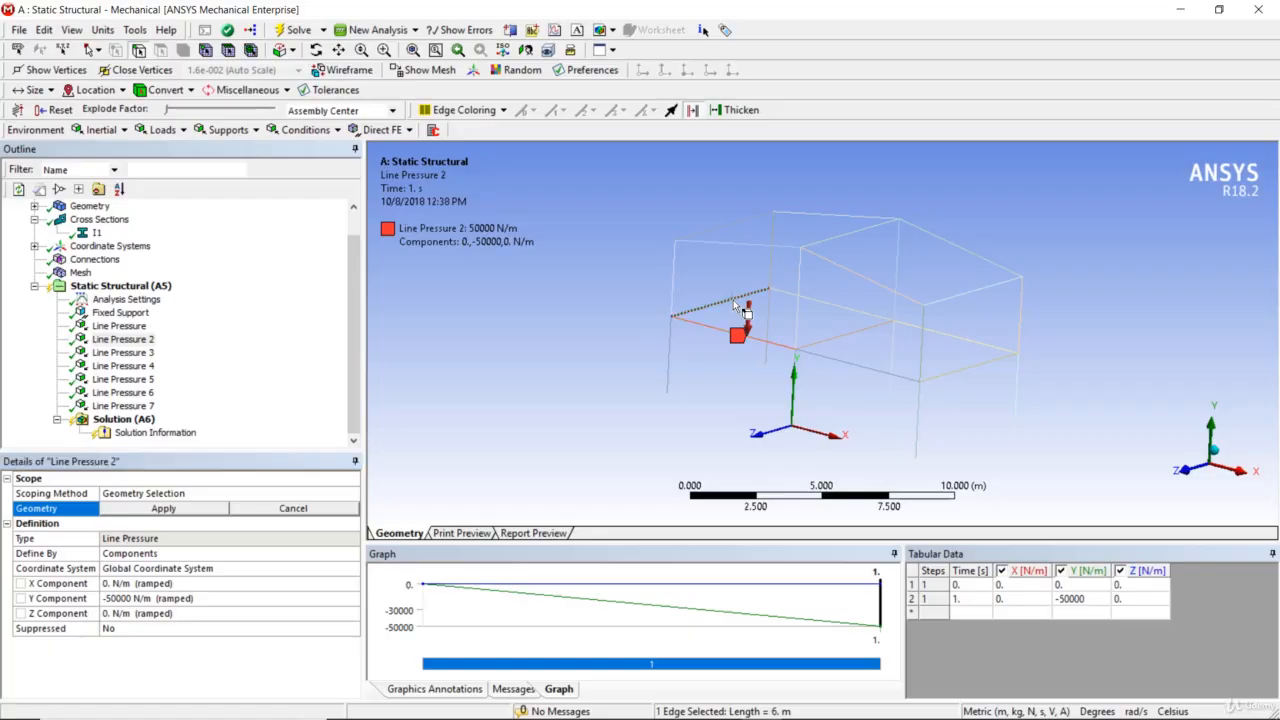
click(211, 510)
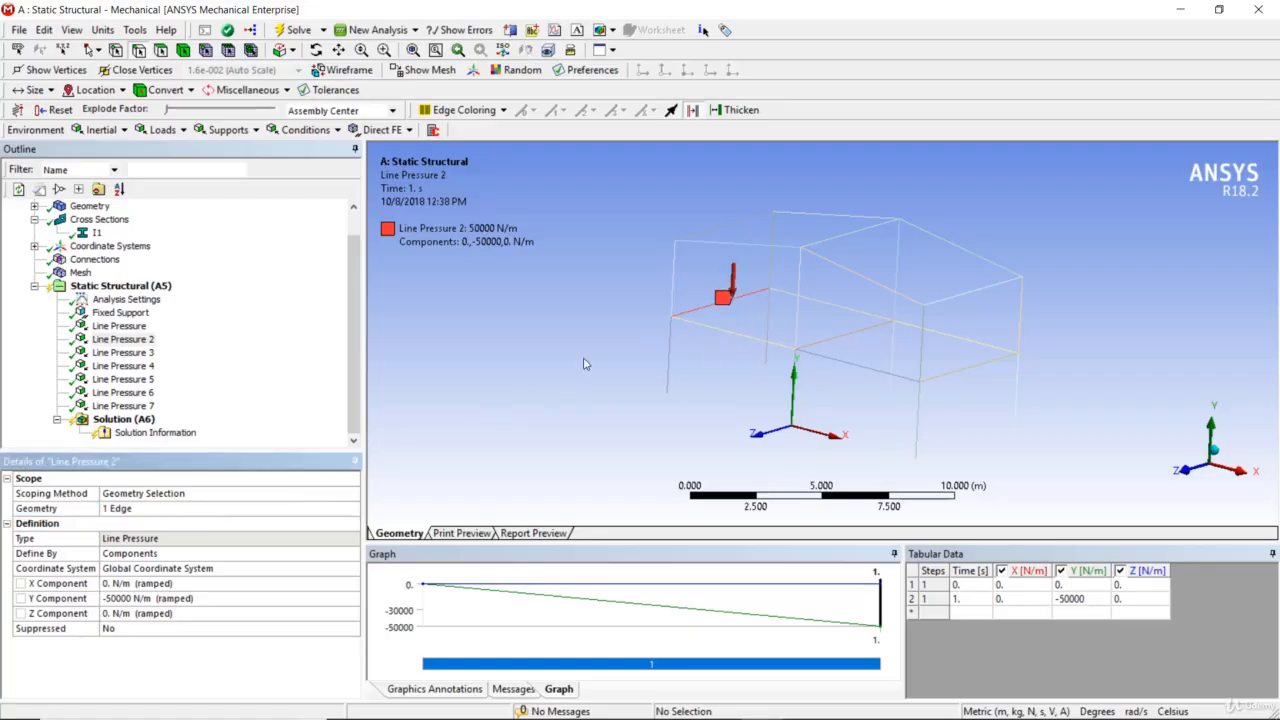
Reassign Line Pressure 3 to the rear mid-level beam of the frame's left bay
click(145, 356)
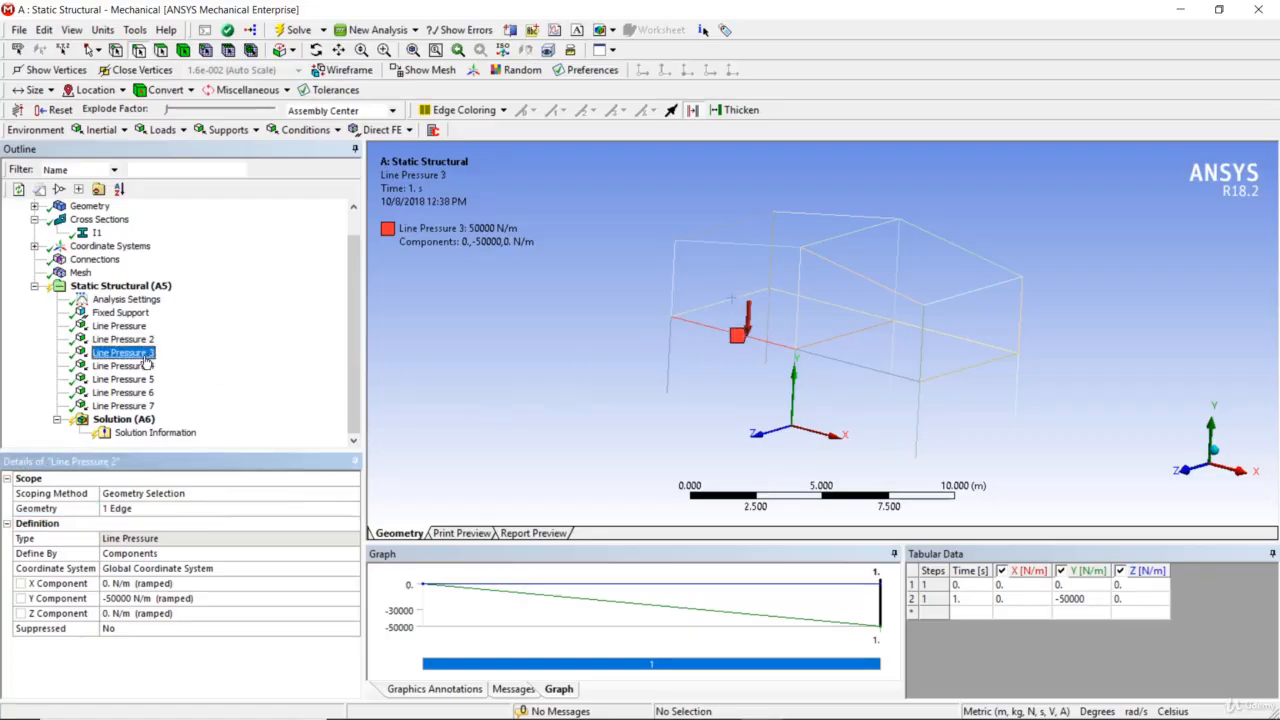
click(130, 510)
click(814, 301)
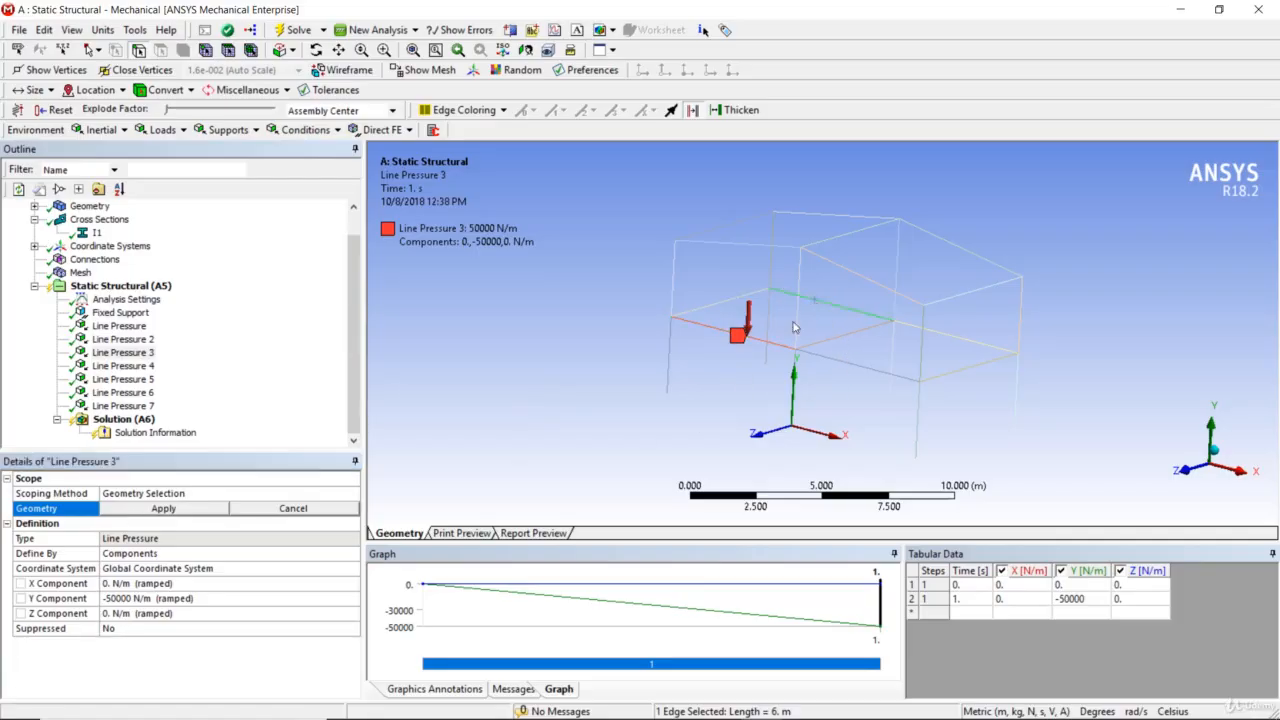
click(180, 511)
Reassign Line Pressure 4 to the mid-level cross beam between the frame's two bays
click(123, 366)
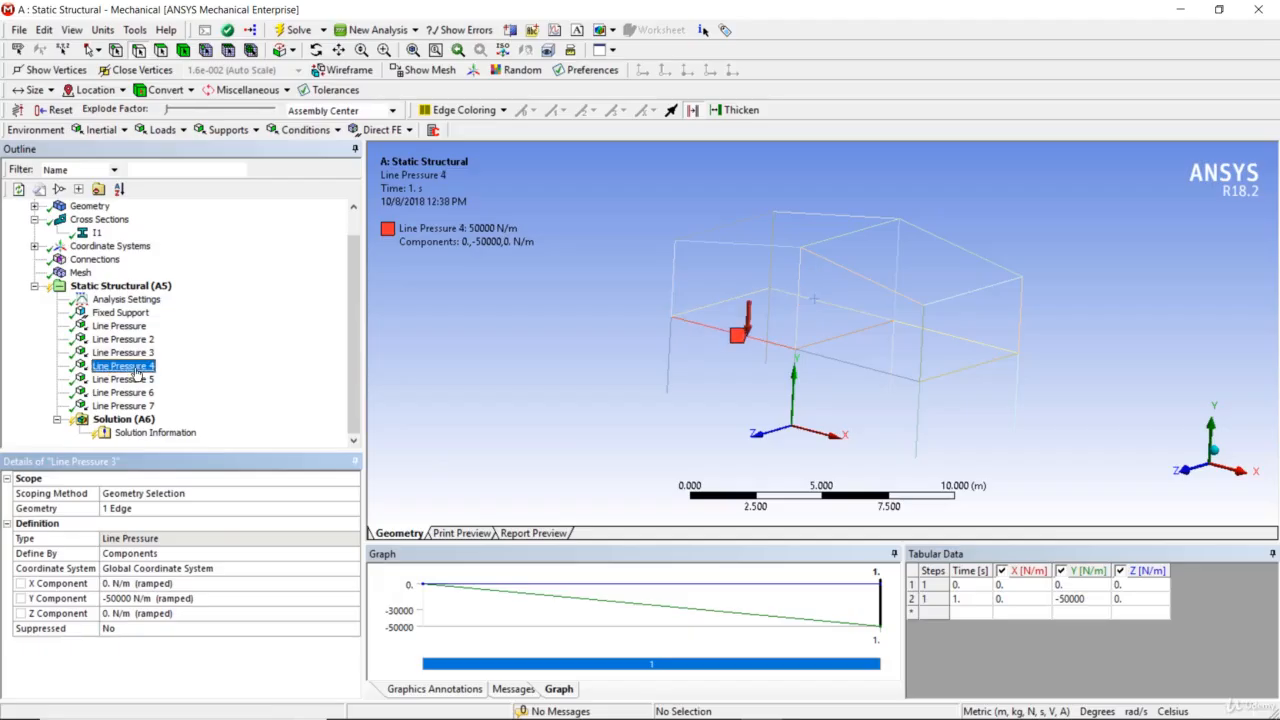
click(156, 510)
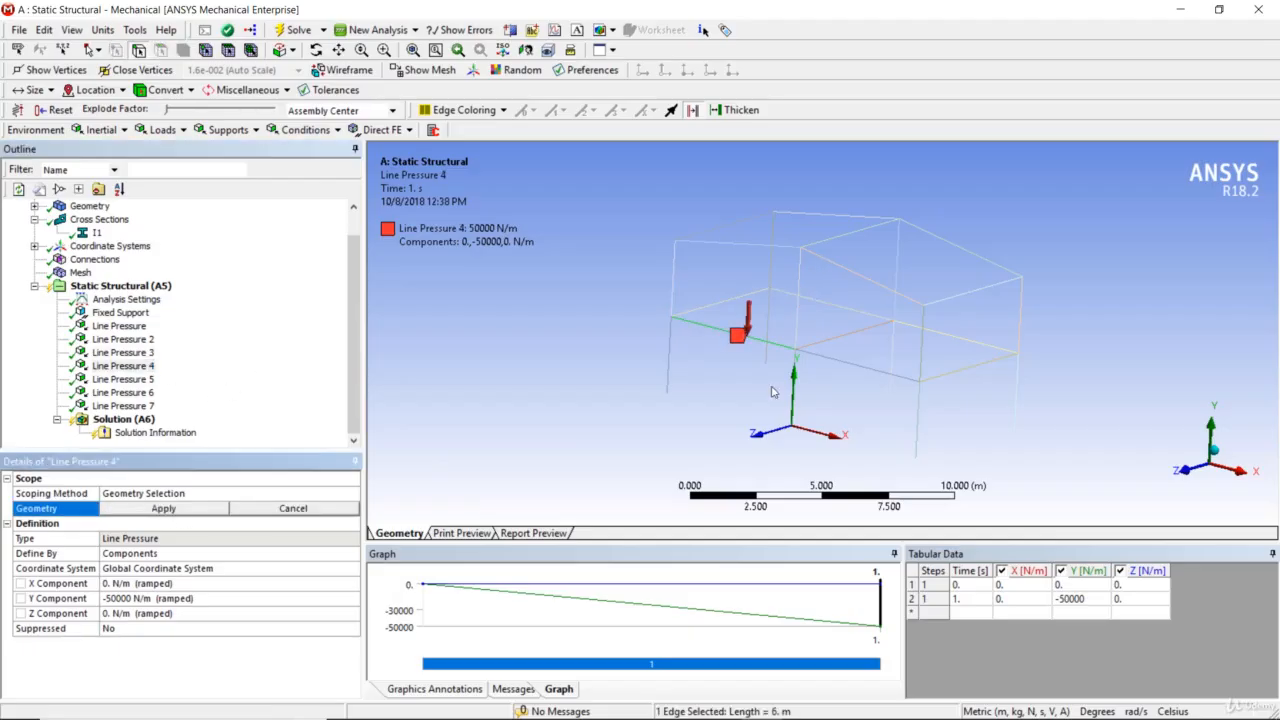
click(828, 339)
click(163, 508)
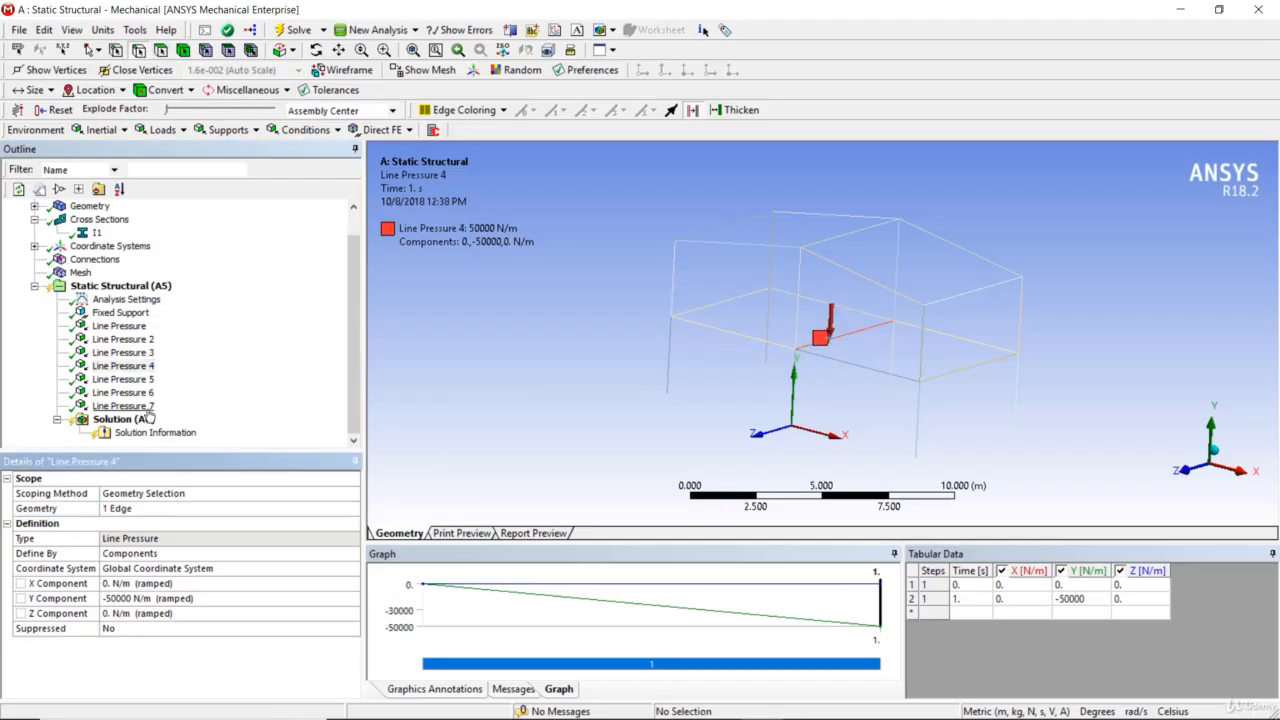
Reassign Line Pressure 5 to the rear mid-level beam of the frame's right bay
click(123, 379)
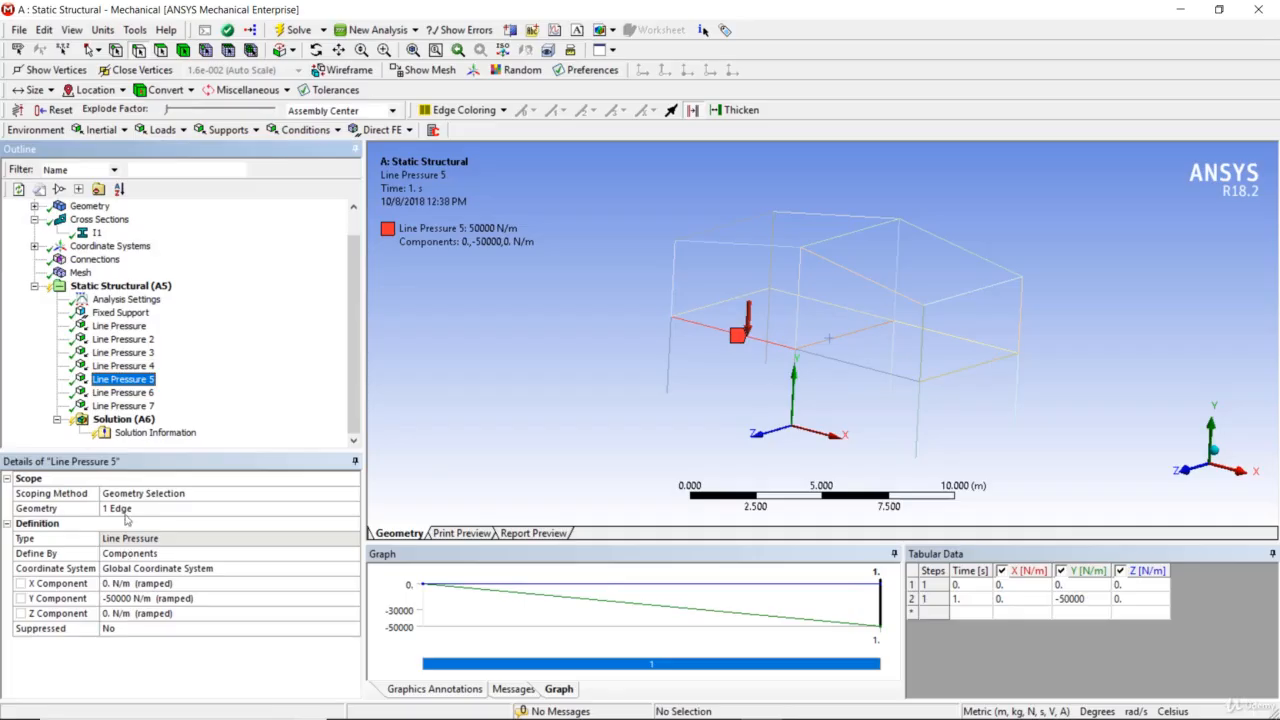
click(129, 510)
click(940, 333)
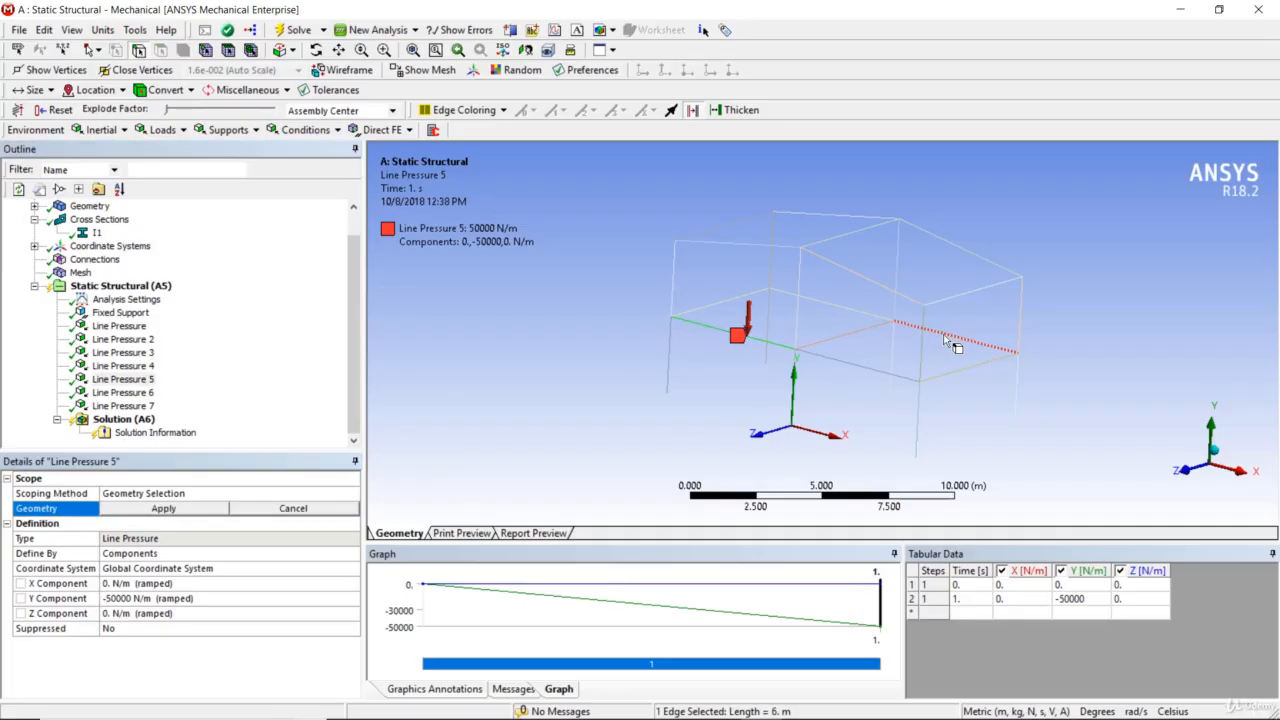
click(164, 509)
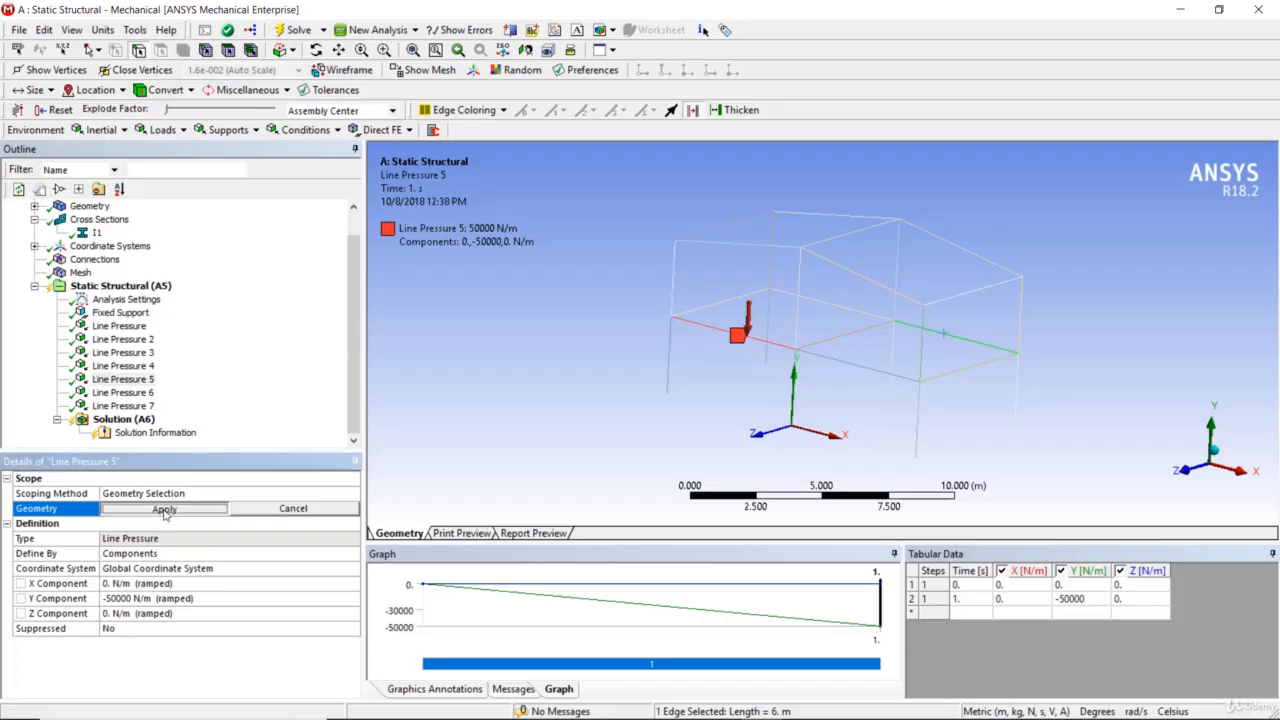
Reassign Line Pressure 6 to the front mid-level beam of the frame's right bay
click(133, 394)
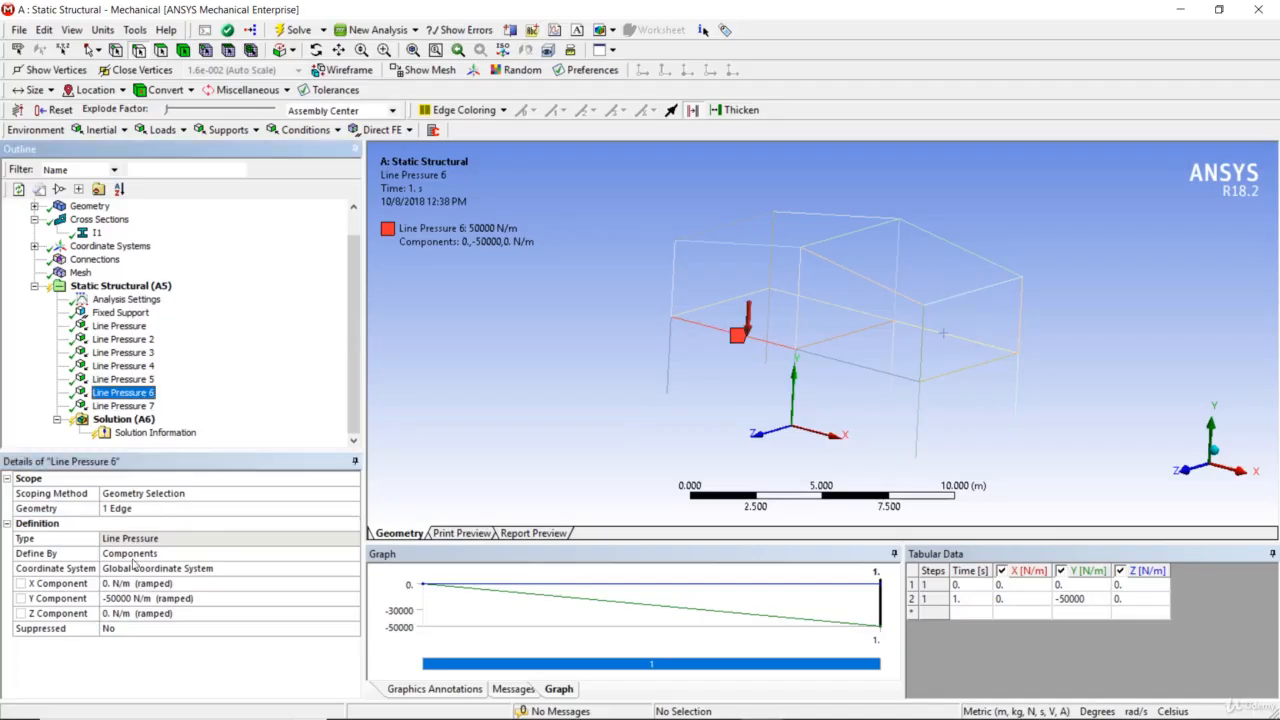
click(131, 510)
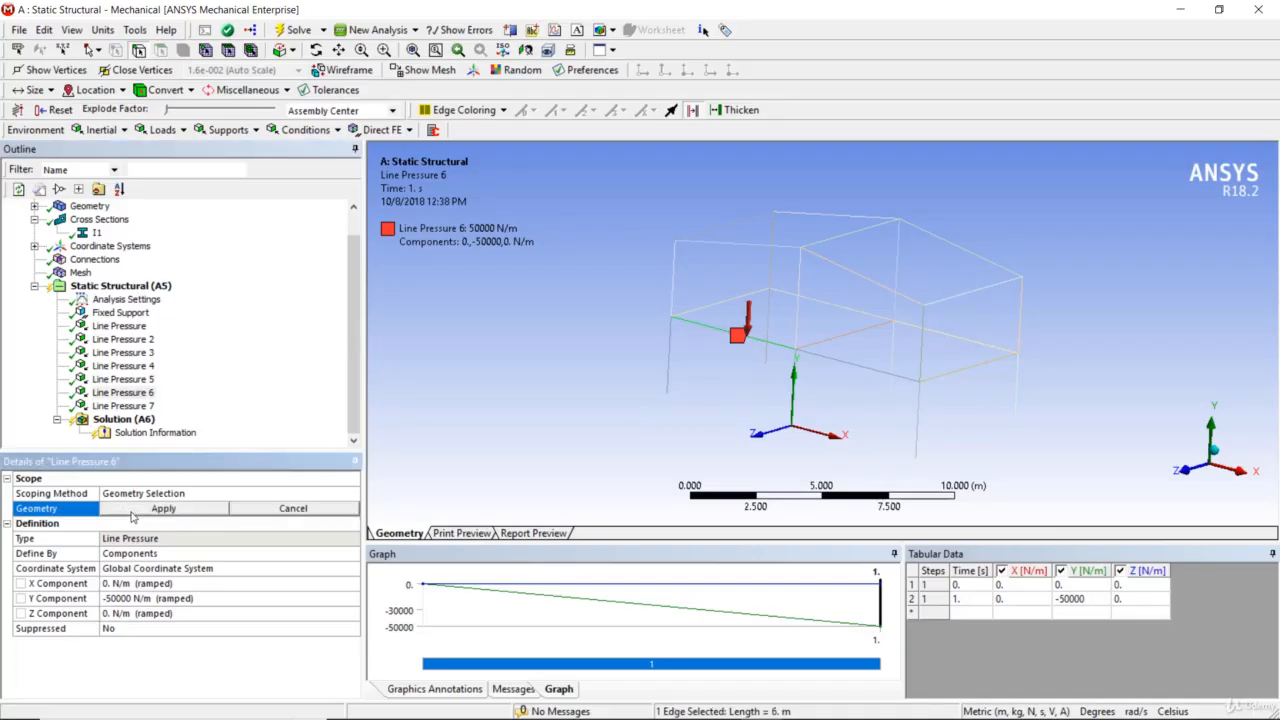
click(845, 364)
click(170, 510)
Reassign Line Pressure 7 to the mid-level cross beam at the frame's right end
click(125, 406)
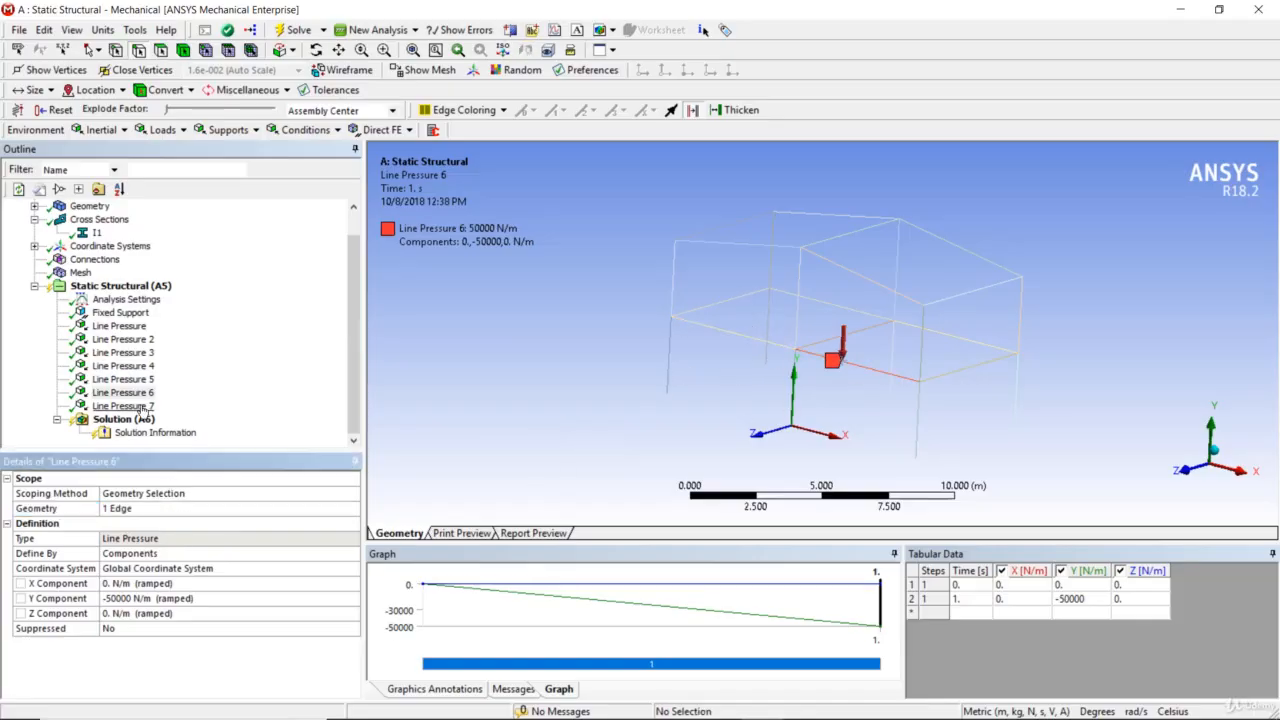
click(148, 508)
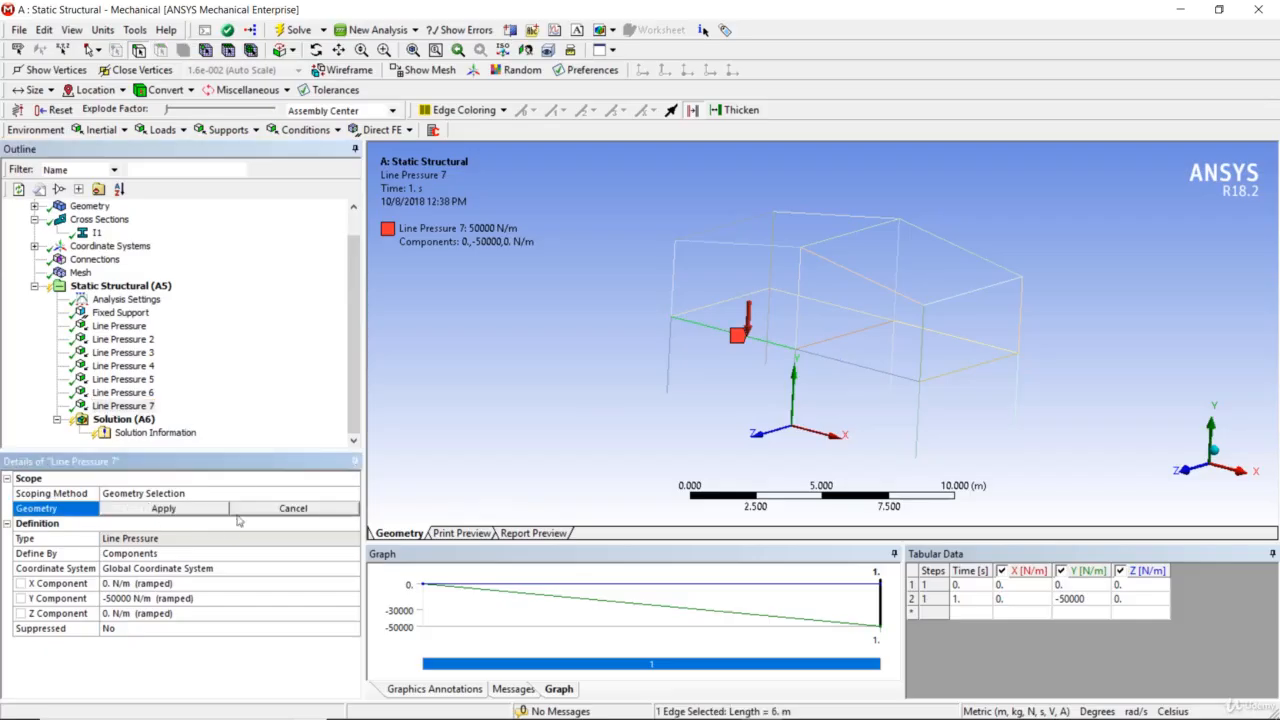
click(973, 367)
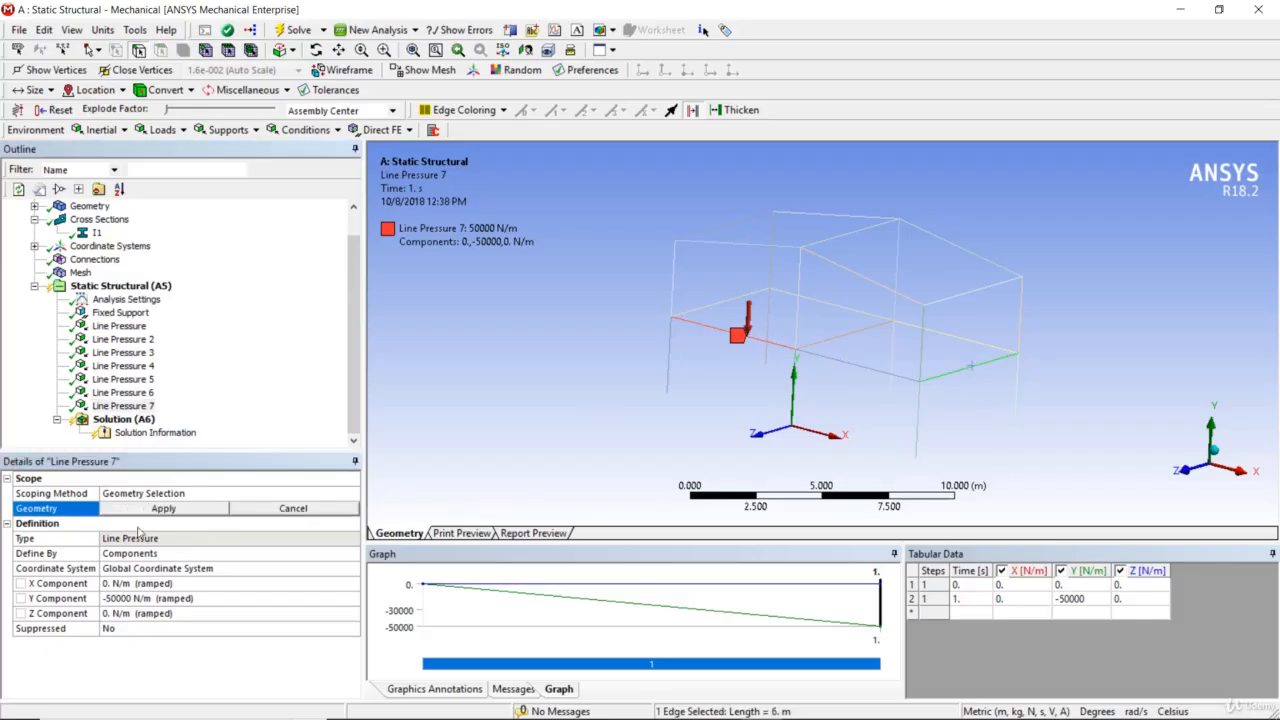
click(138, 511)
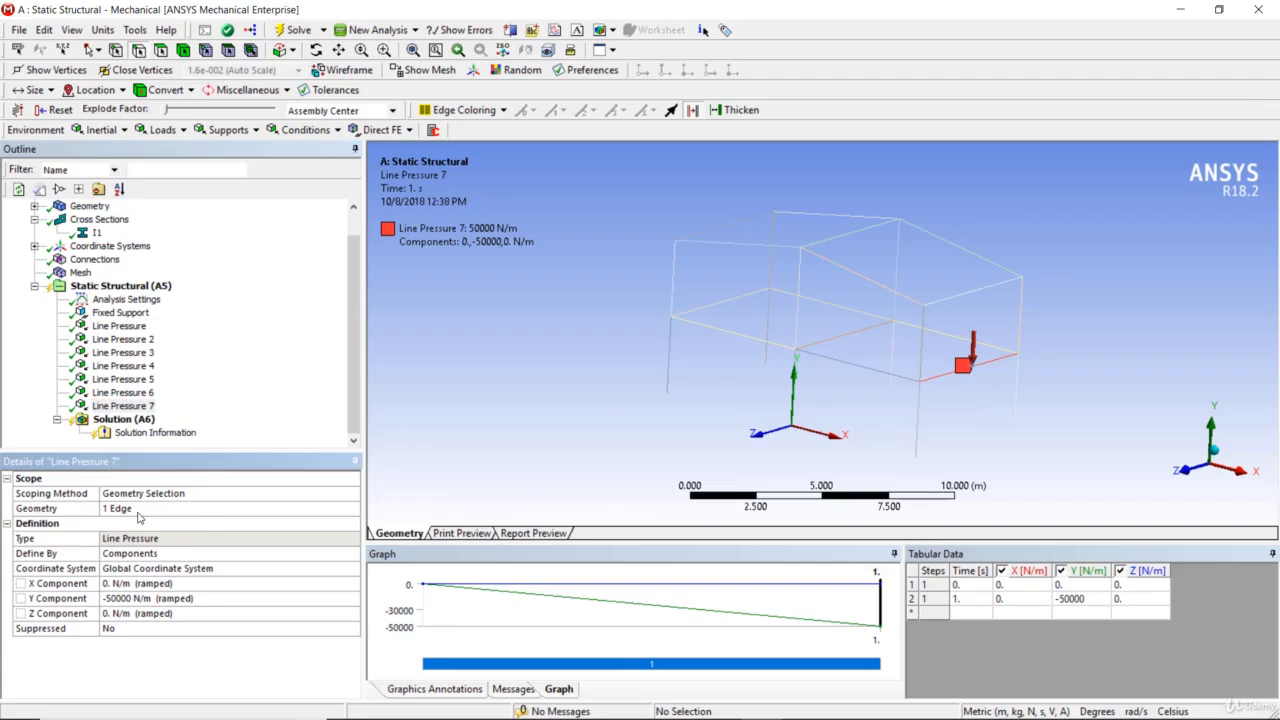
Display all seven line pressure loads together on the frame to check their placement
click(119, 326)
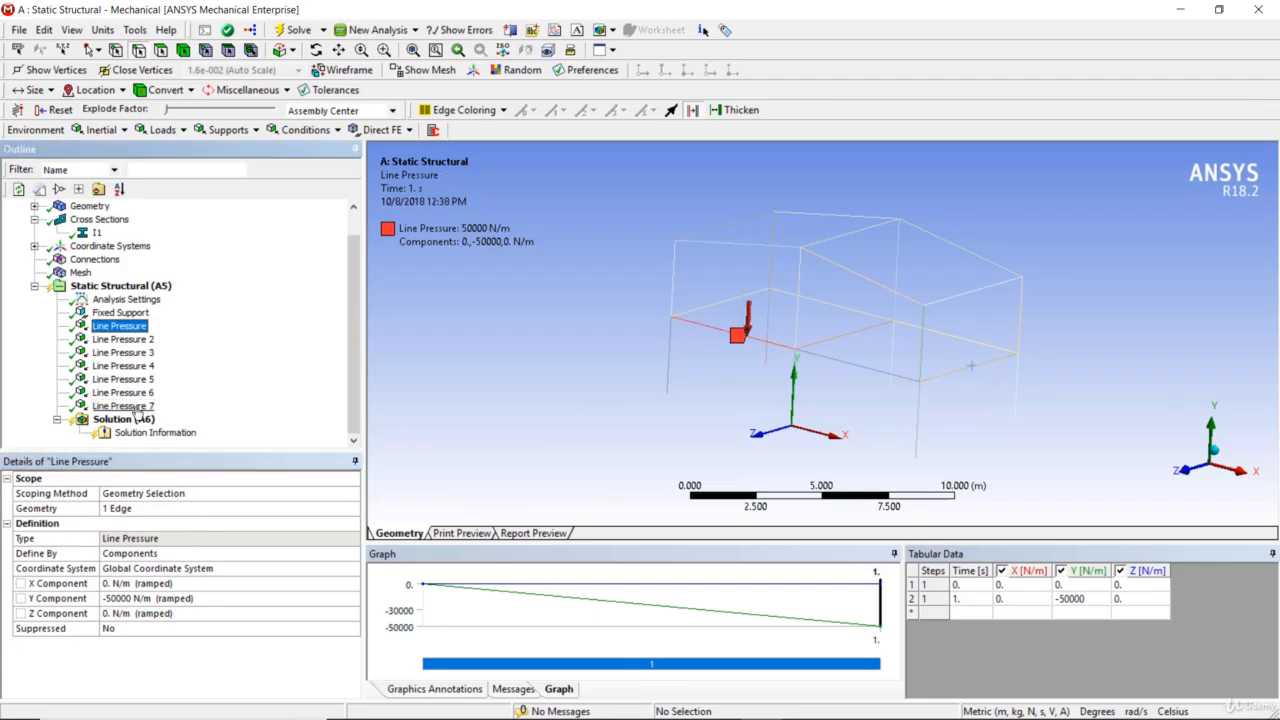
shift+click(123, 406)
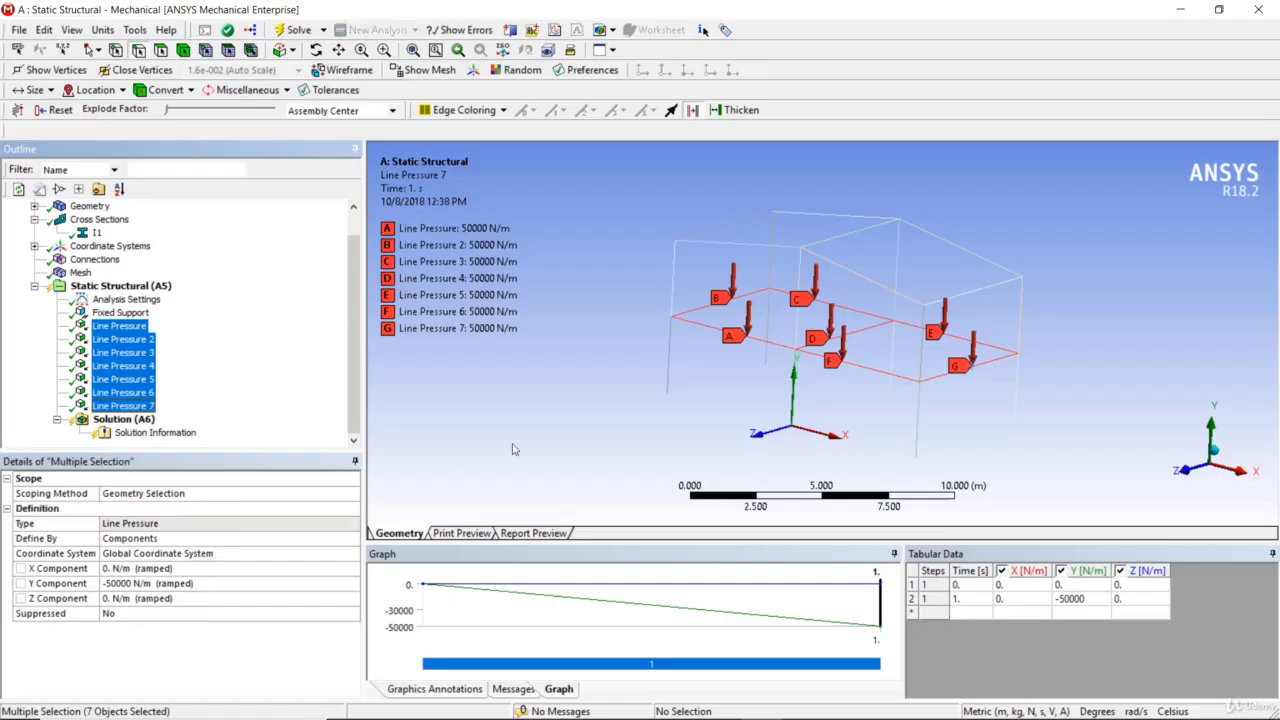
middle_drag(577, 407, 554, 421)
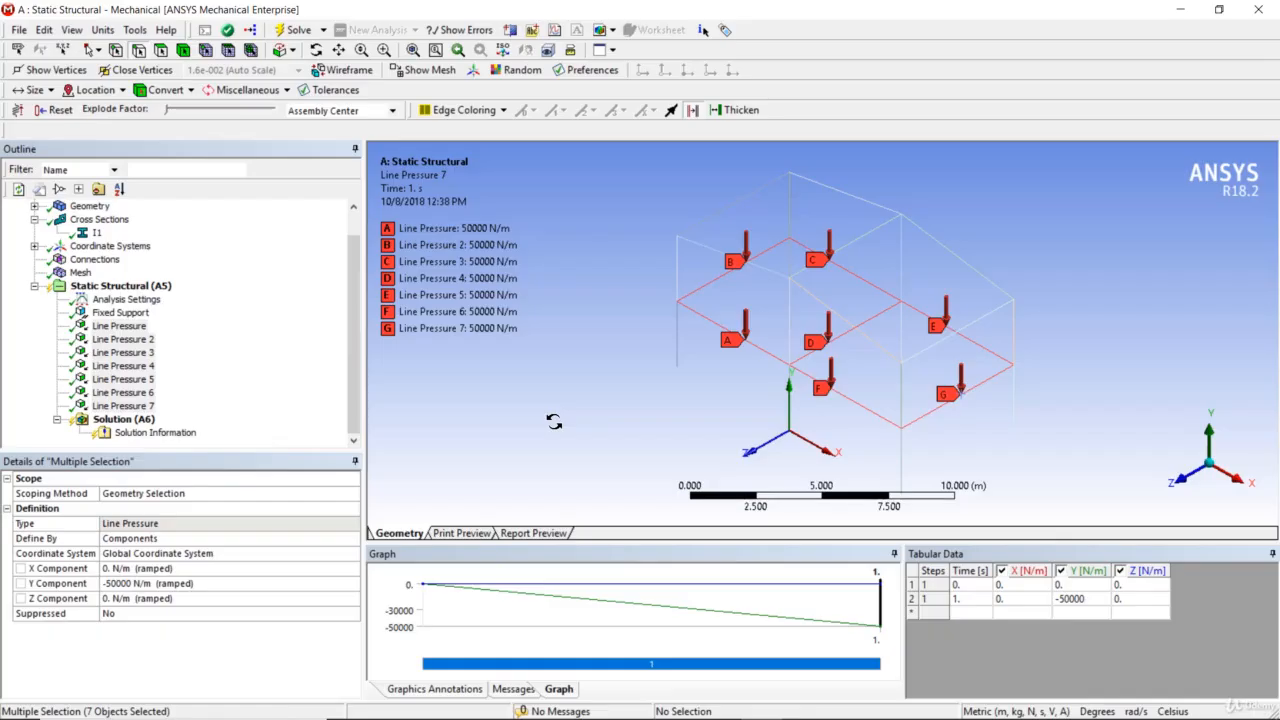
Try to solve the static structural analysis and read the solver's warning message in full
right_click(142, 419)
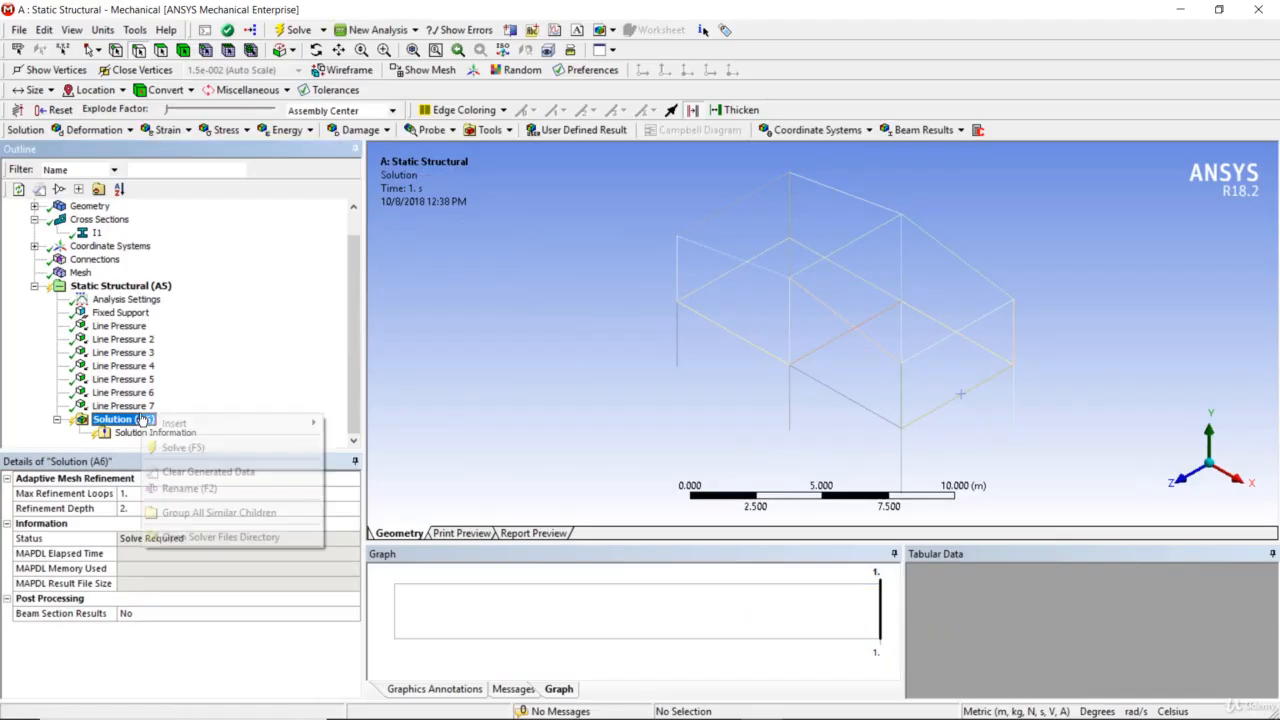
click(175, 447)
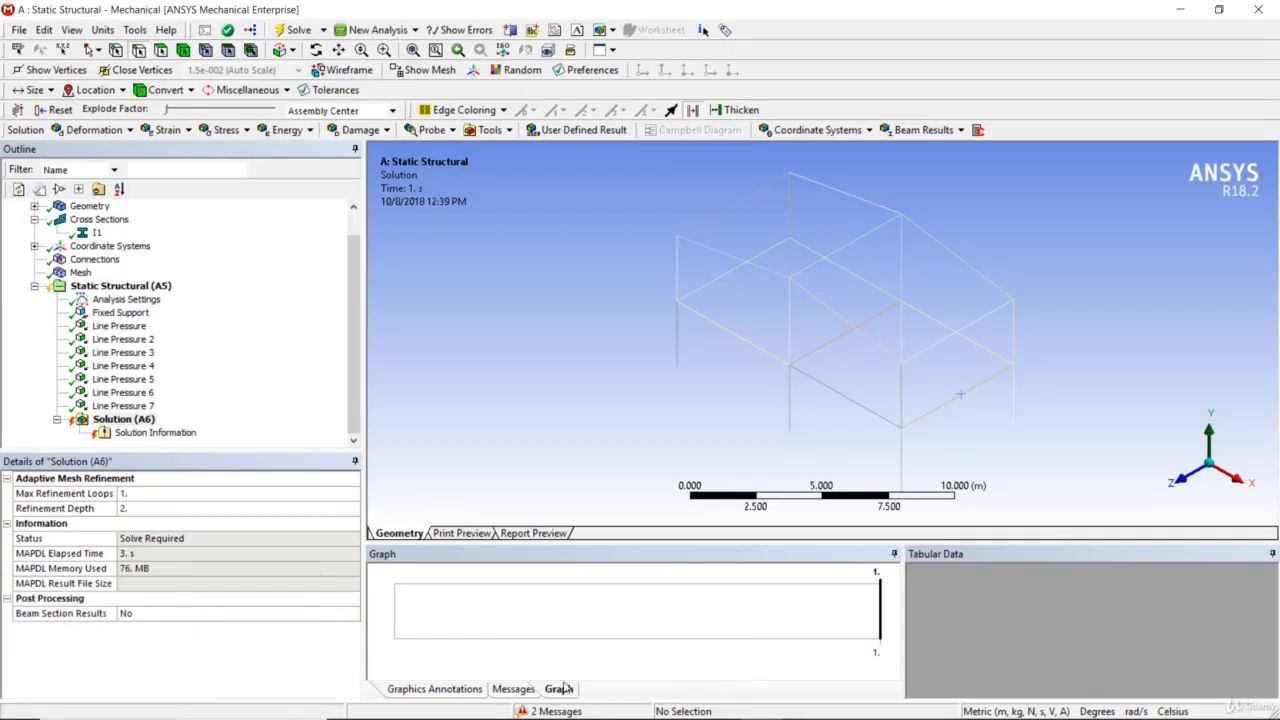
click(514, 689)
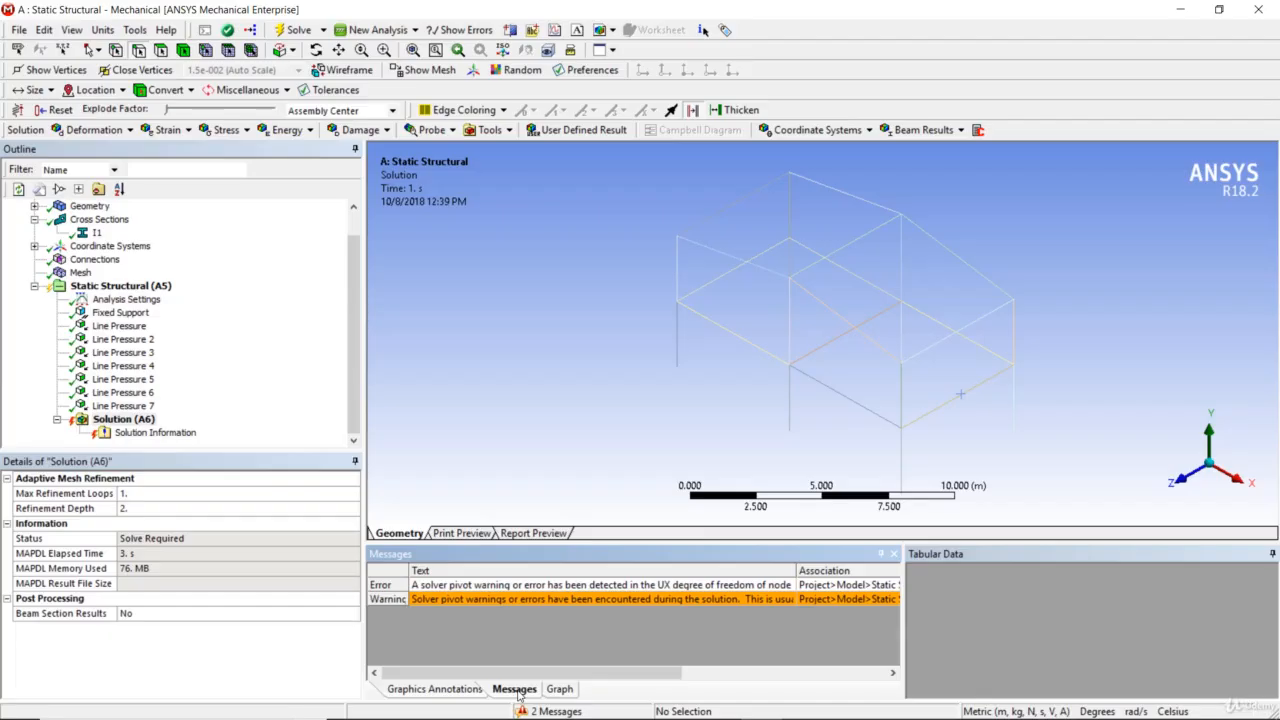
double_click(521, 599)
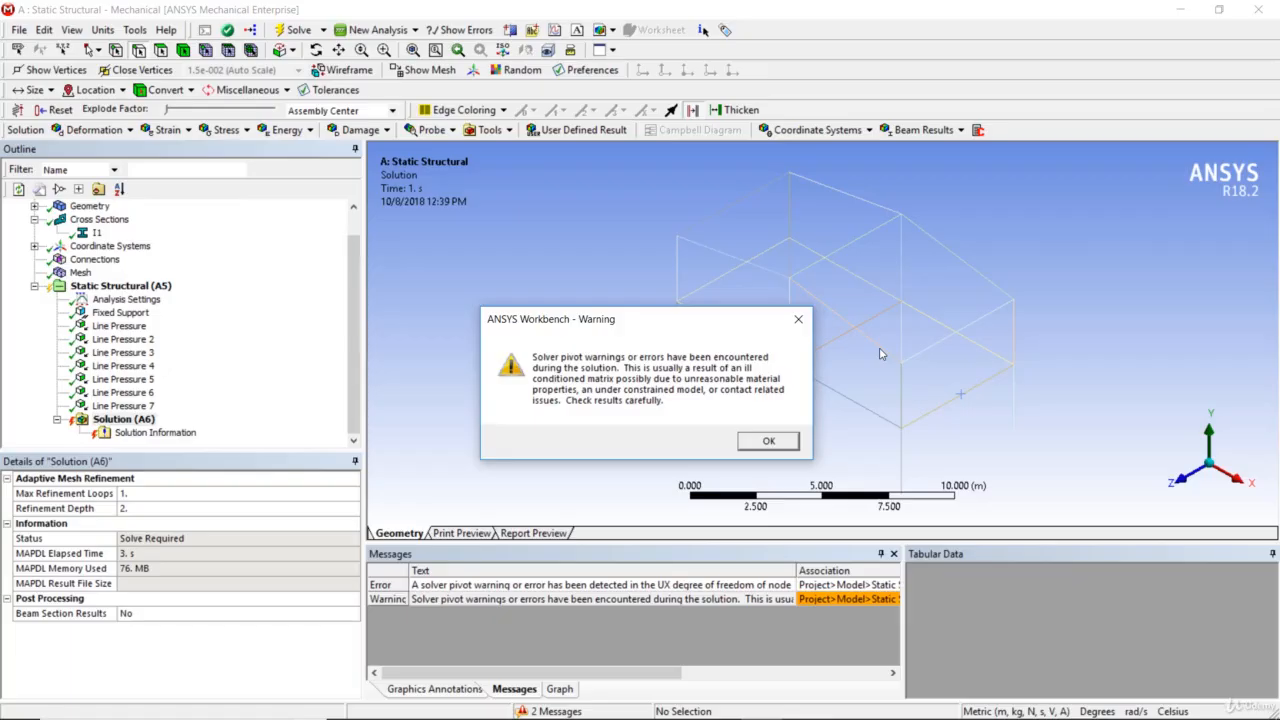
click(768, 441)
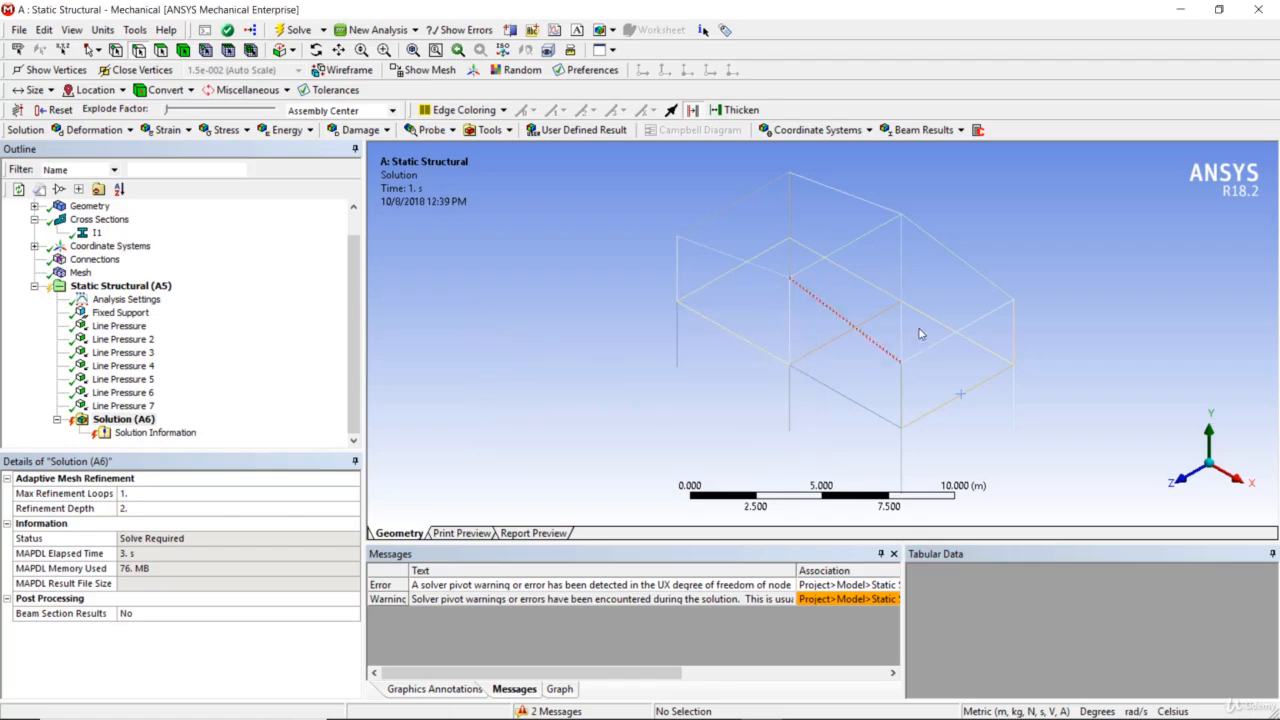
Switch to Workbench and open the Static Structural system's geometry in DesignModeler
click(1179, 11)
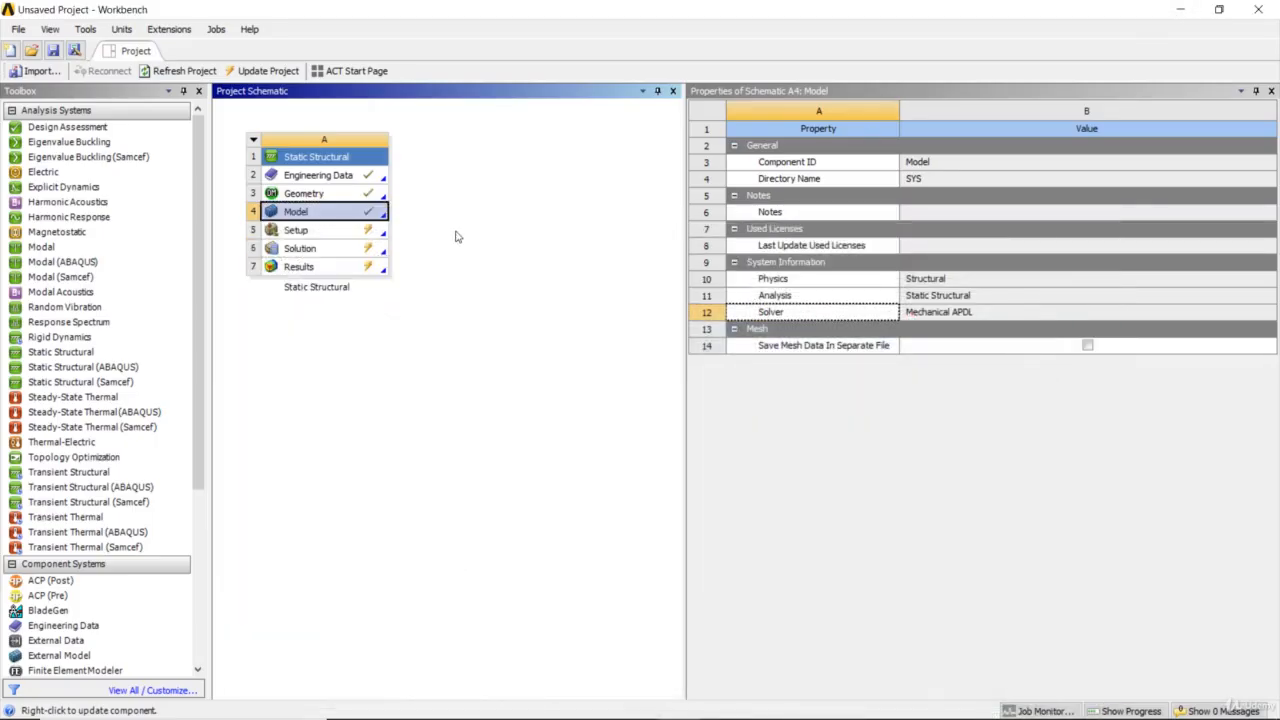
click(346, 193)
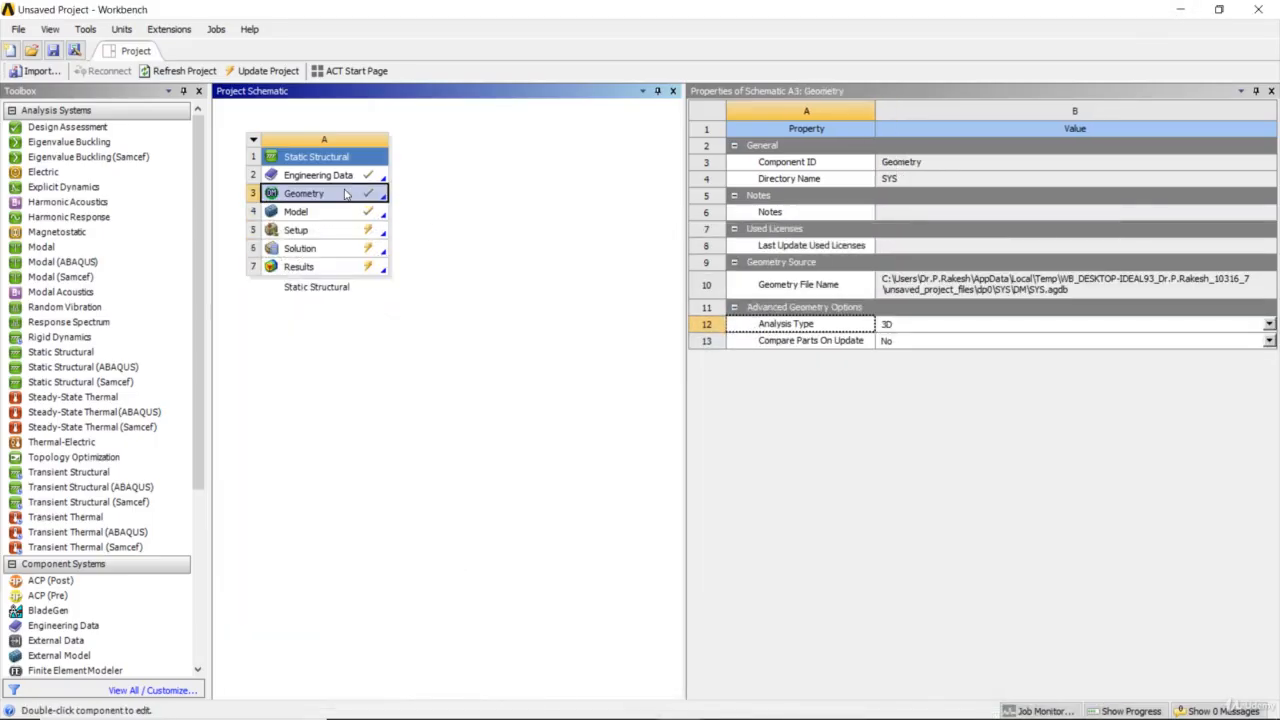
double_click(346, 193)
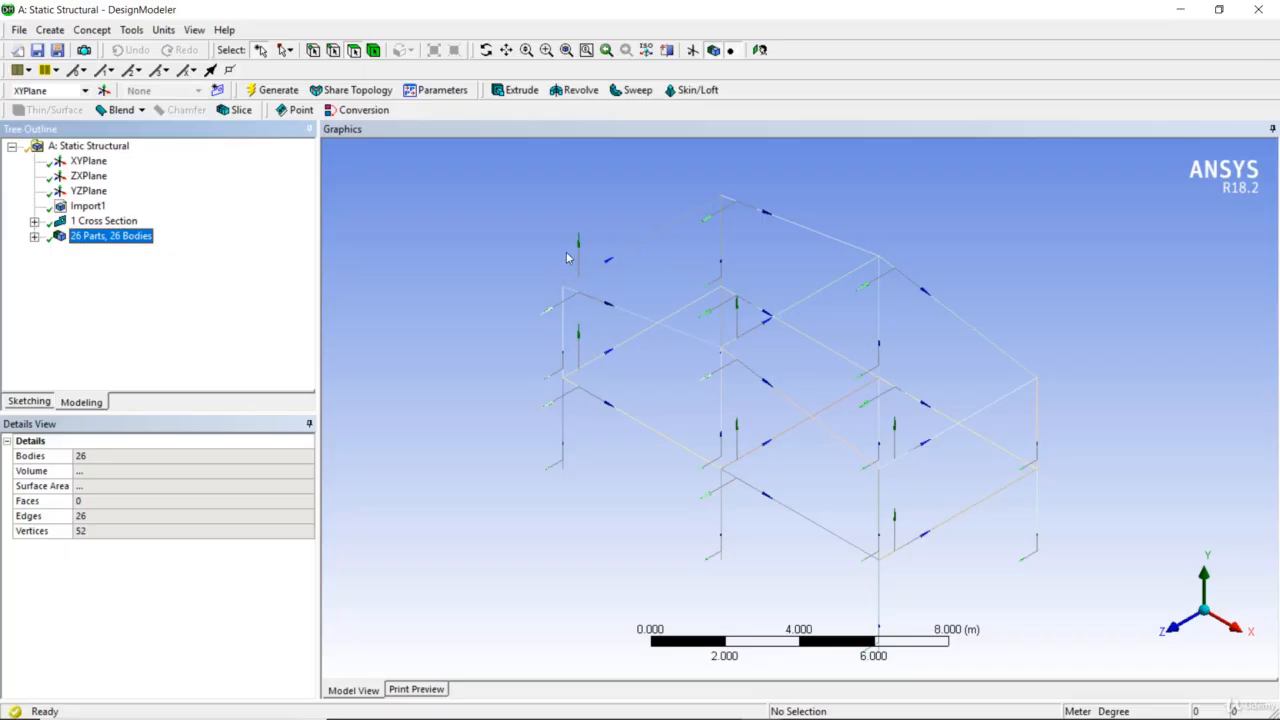
Form one new part from all line bodies, 1 through 26
click(34, 236)
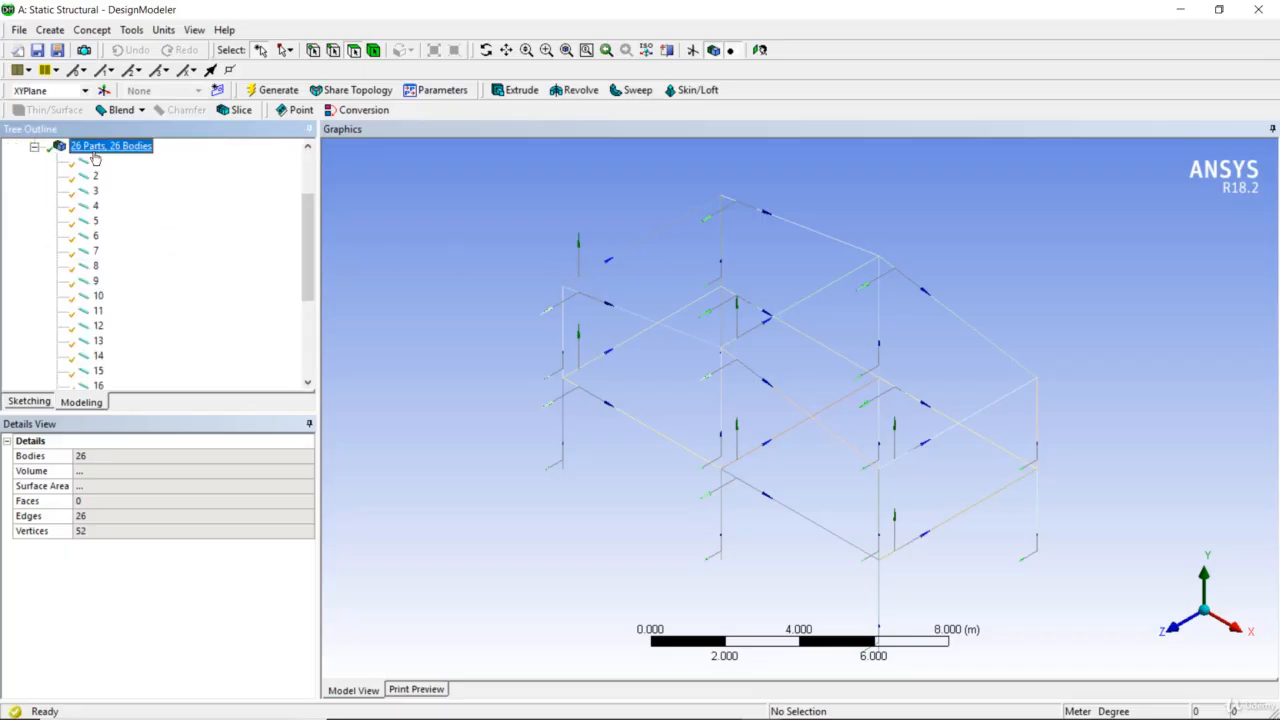
click(95, 160)
scroll(95, 163, down, 3)
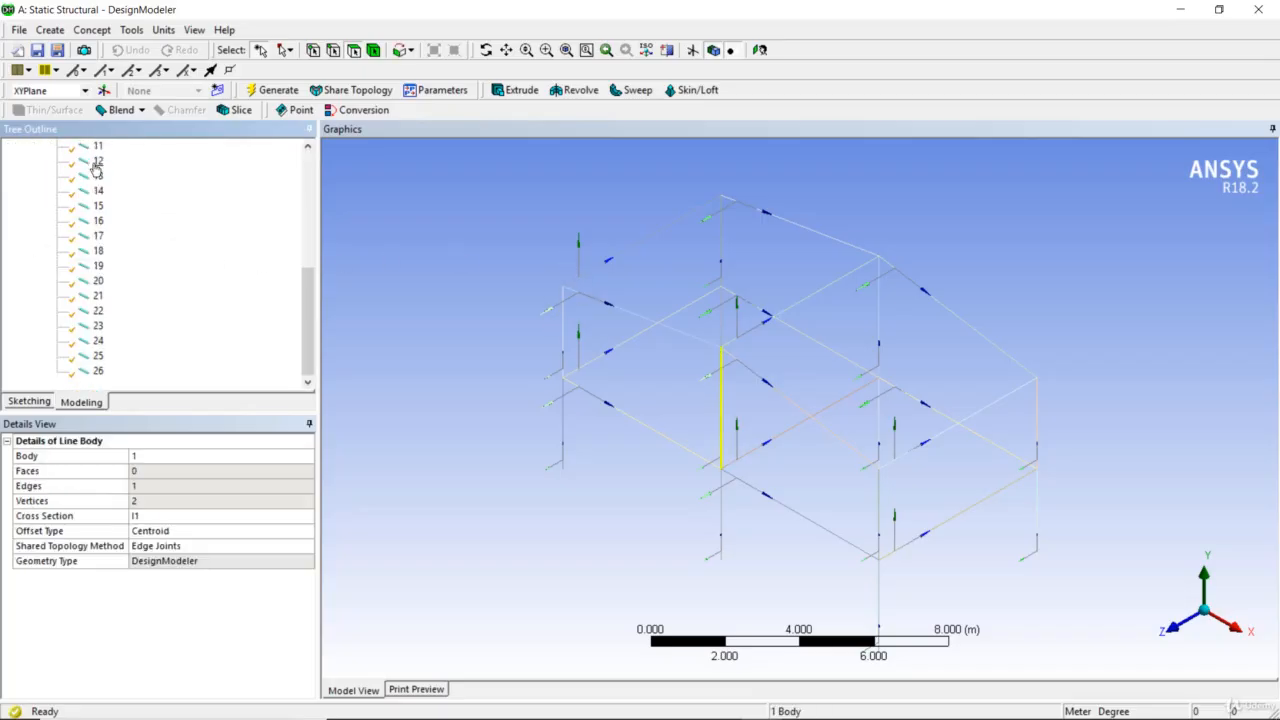
shift+click(88, 380)
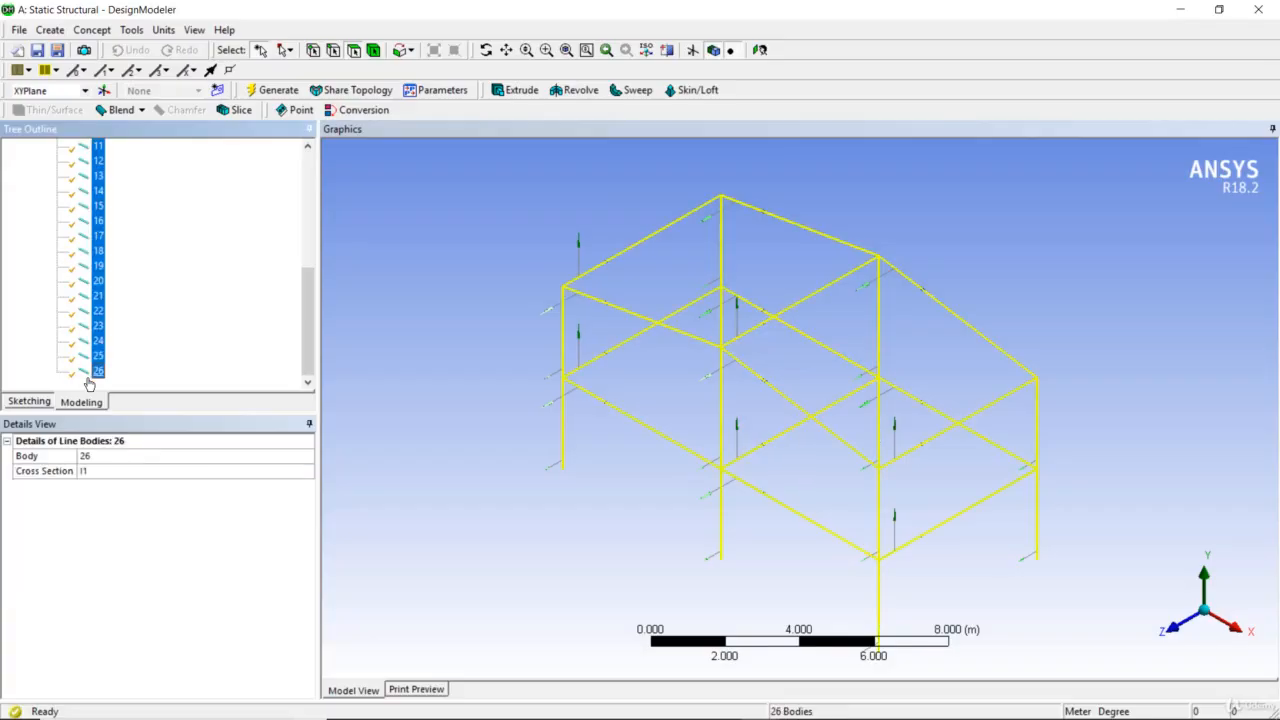
right_click(88, 384)
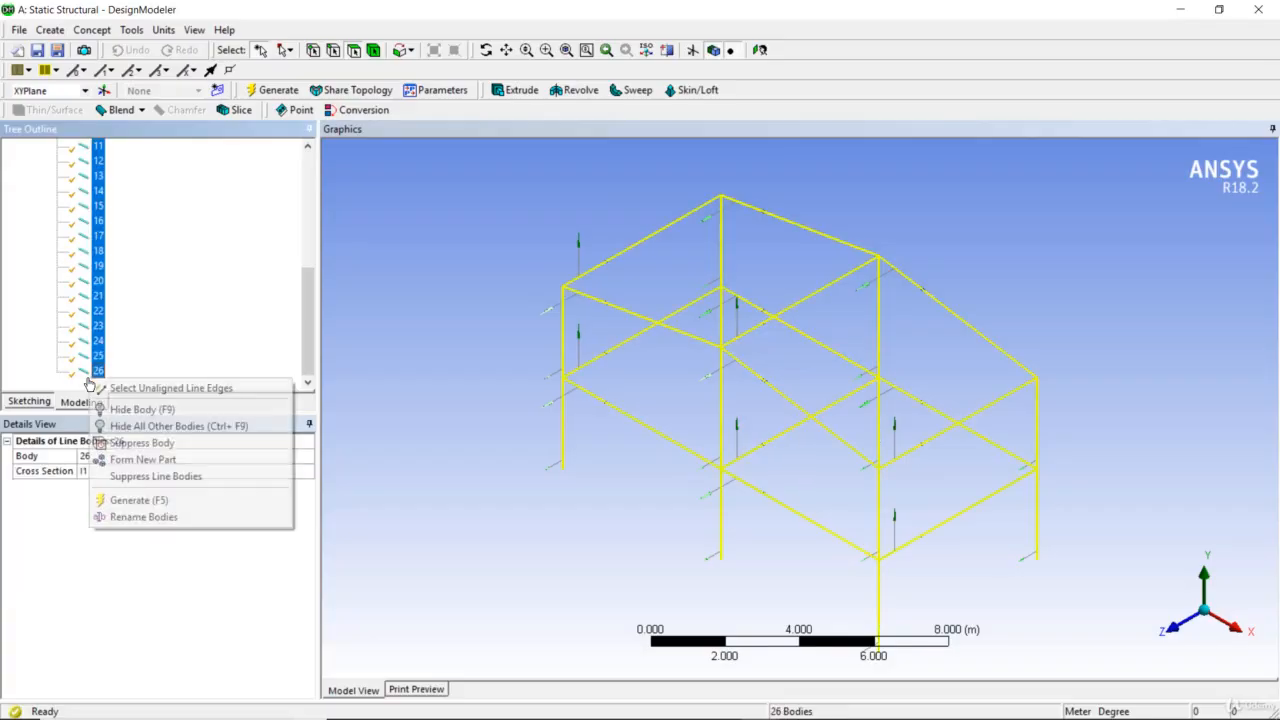
click(152, 460)
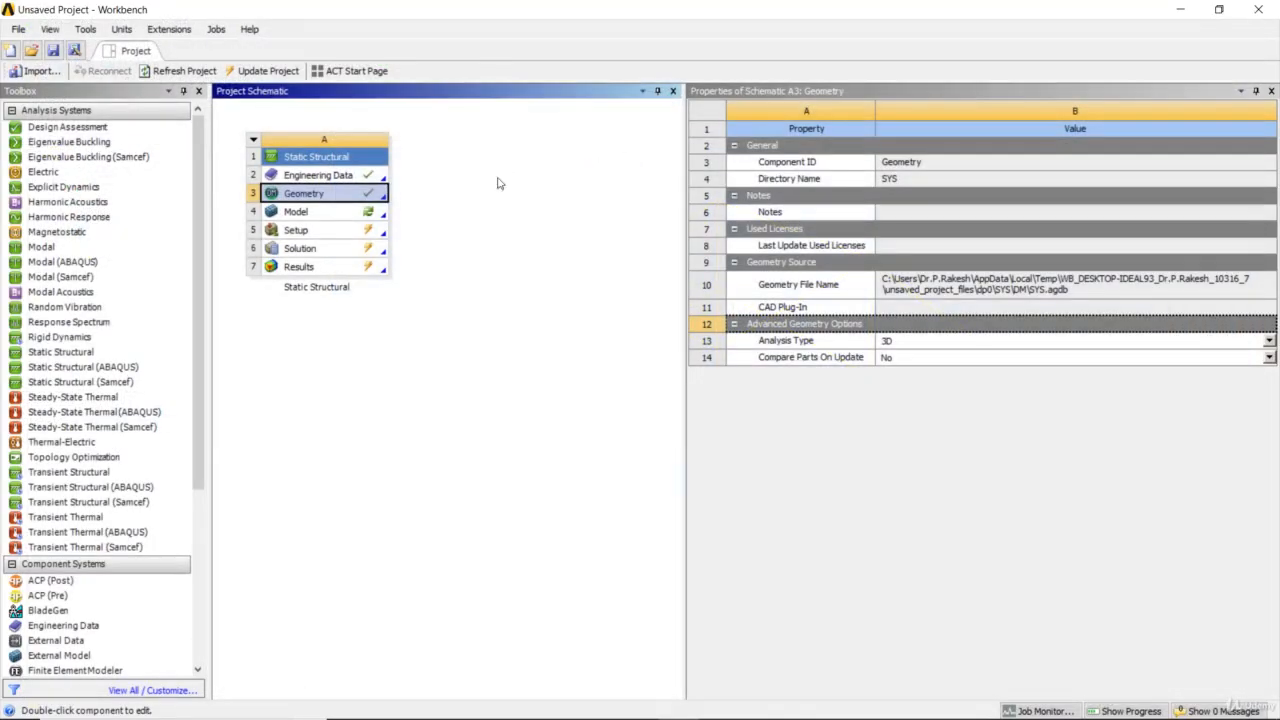
Switch to Workbench and refresh the Static Structural system's Model cell with the changed geometry
click(376, 216)
right_click(377, 218)
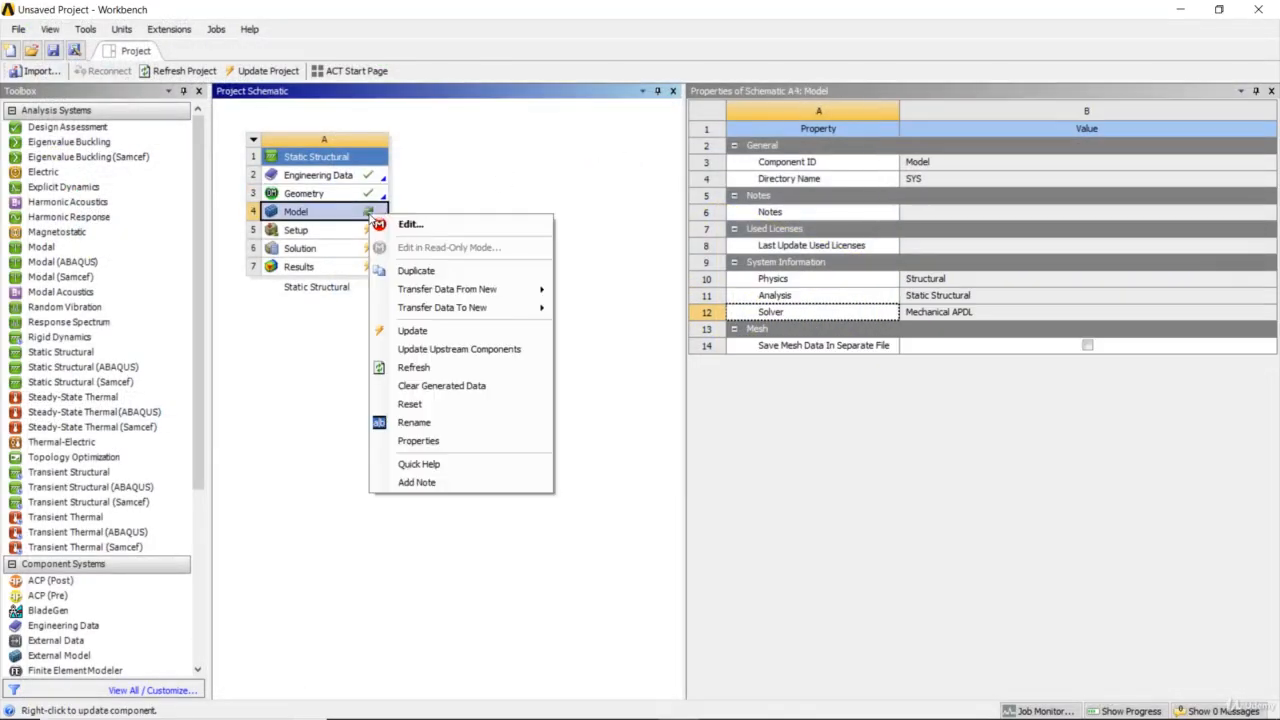
click(416, 368)
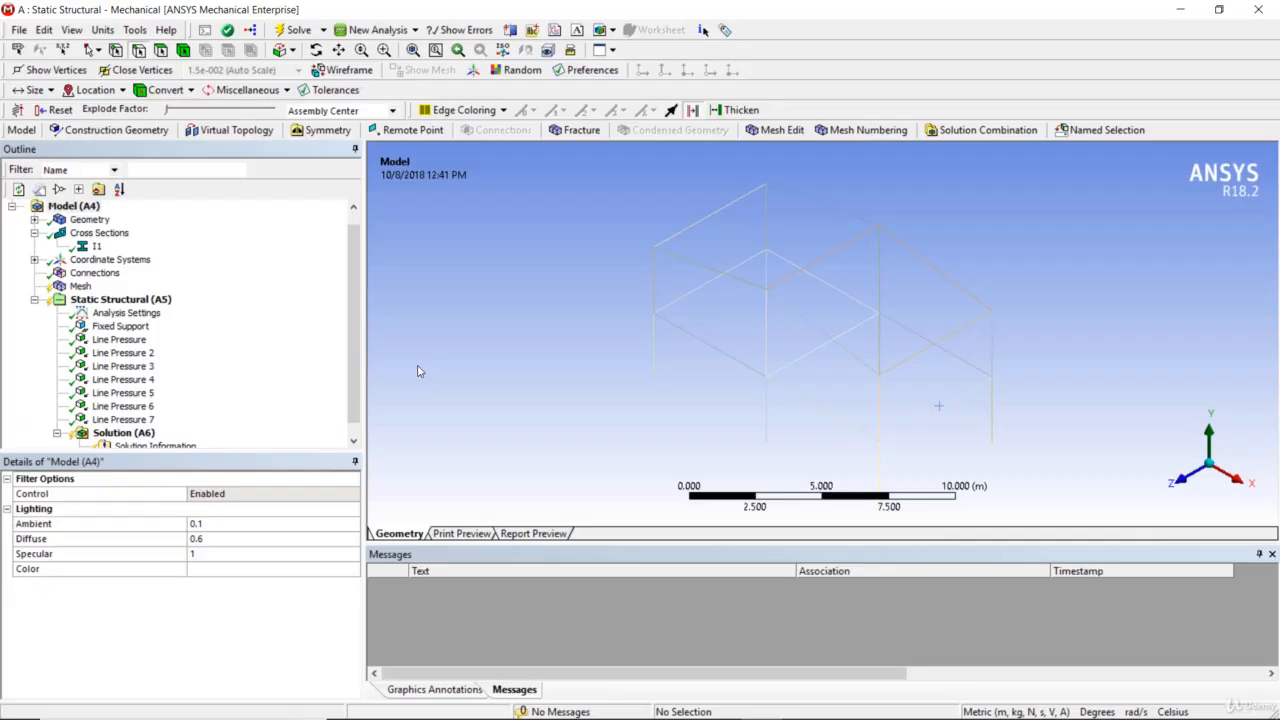
Solve the Static Structural analysis in Mechanical with the refreshed model
click(150, 301)
right_click(151, 306)
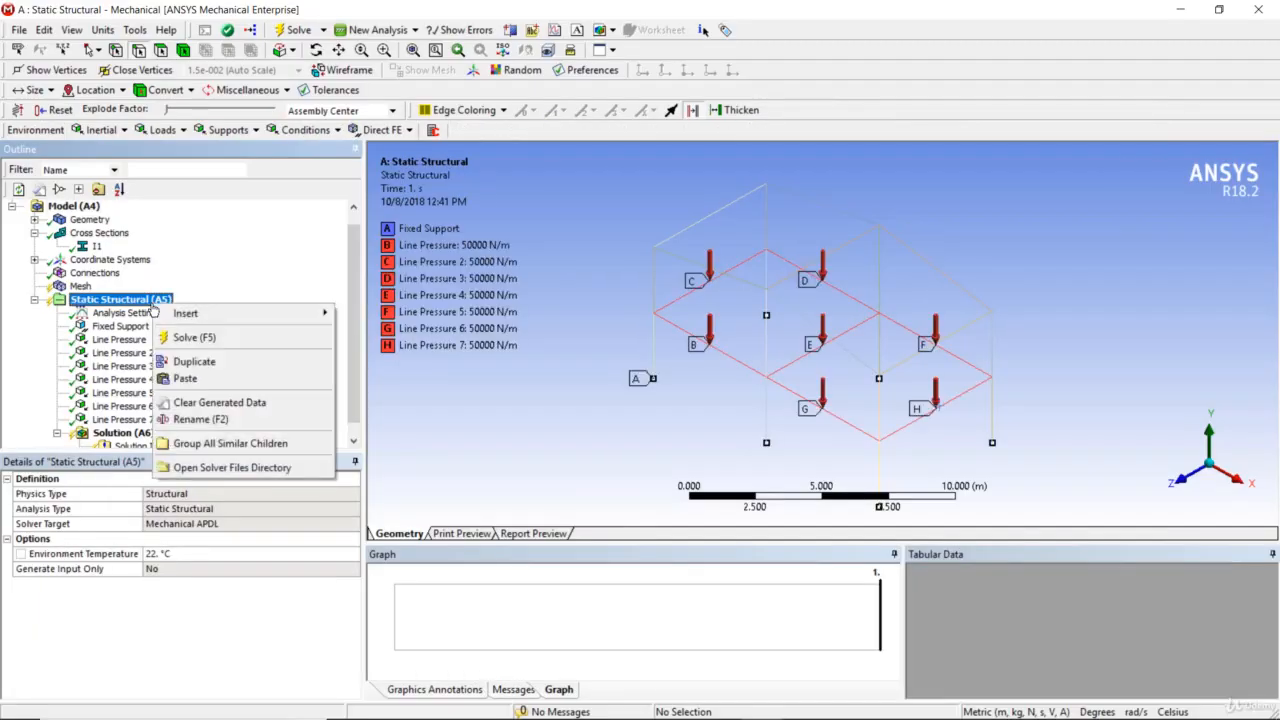
click(175, 338)
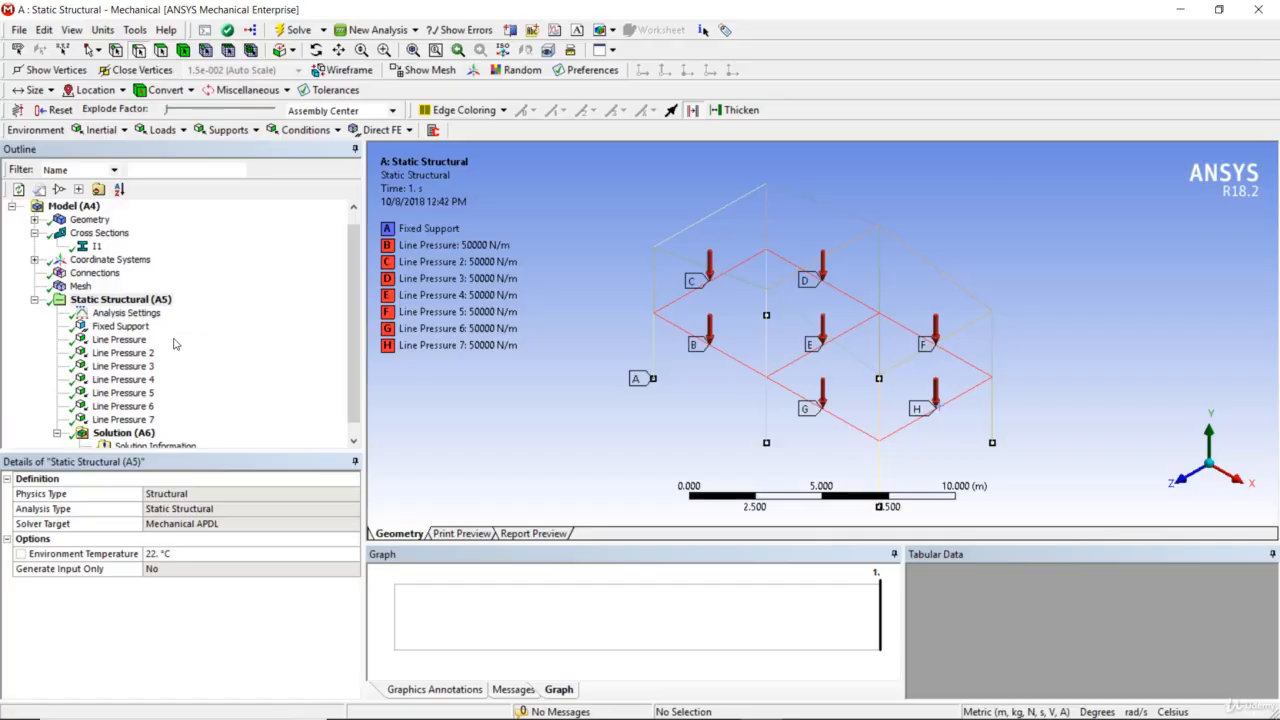
Insert a Total Deformation result for all bodies under Solution (A6) and evaluate it
drag(356, 354, 342, 406)
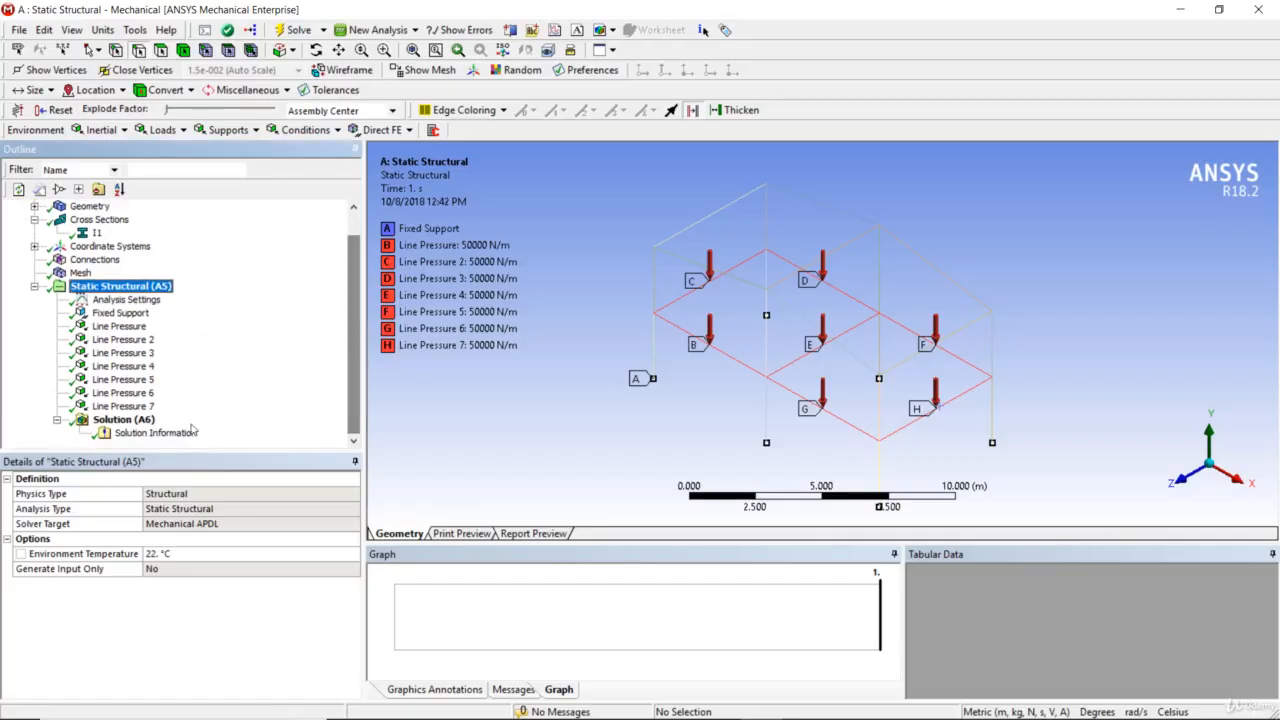
click(147, 421)
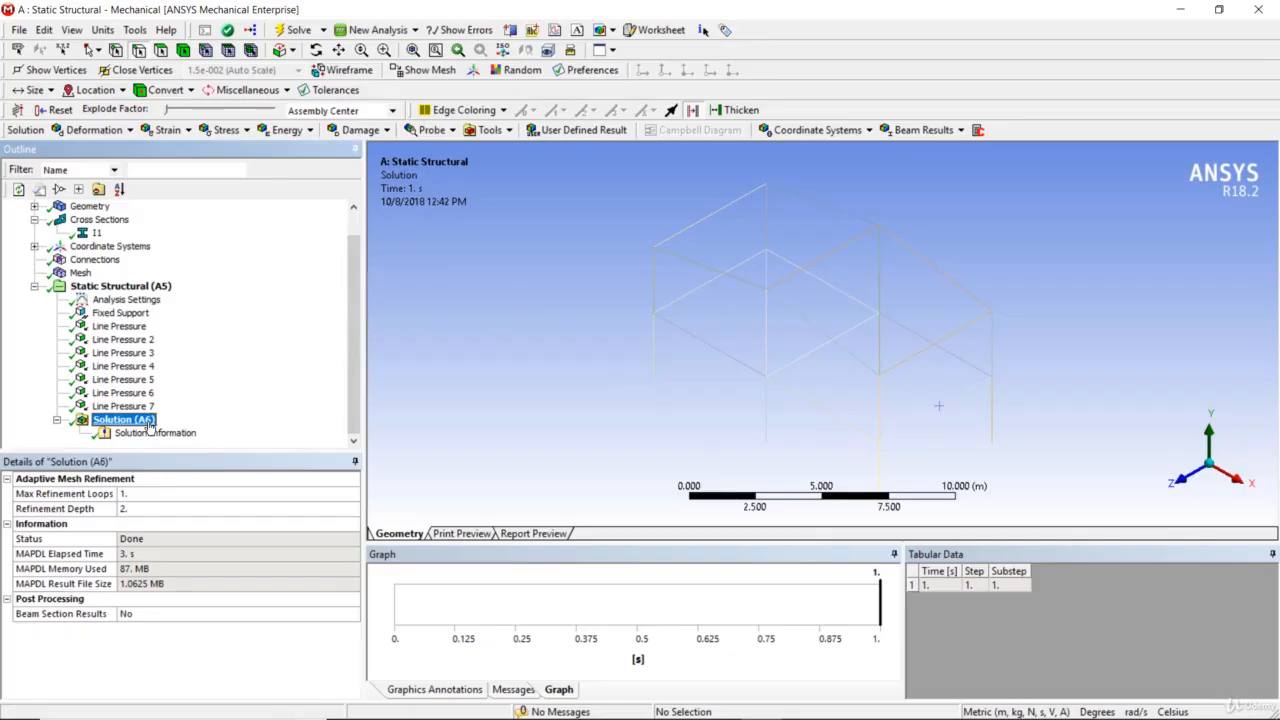
right_click(149, 423)
mouse_move(320, 433)
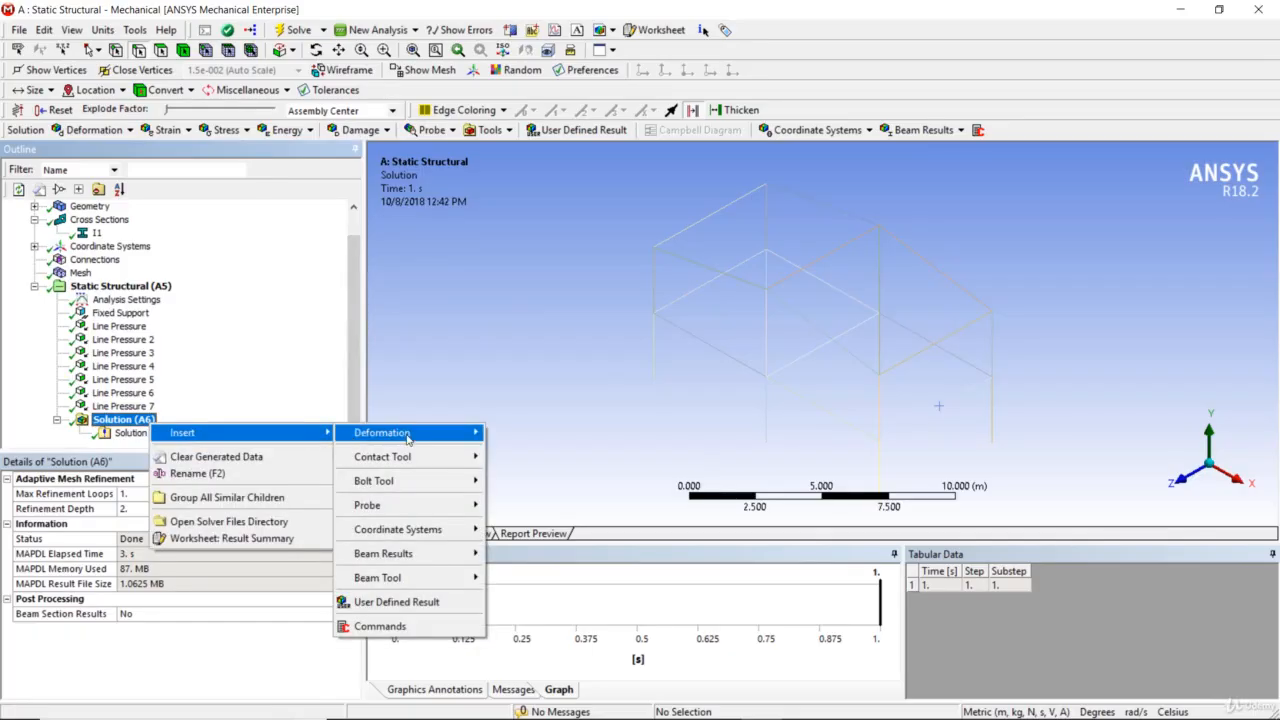
mouse_move(408, 437)
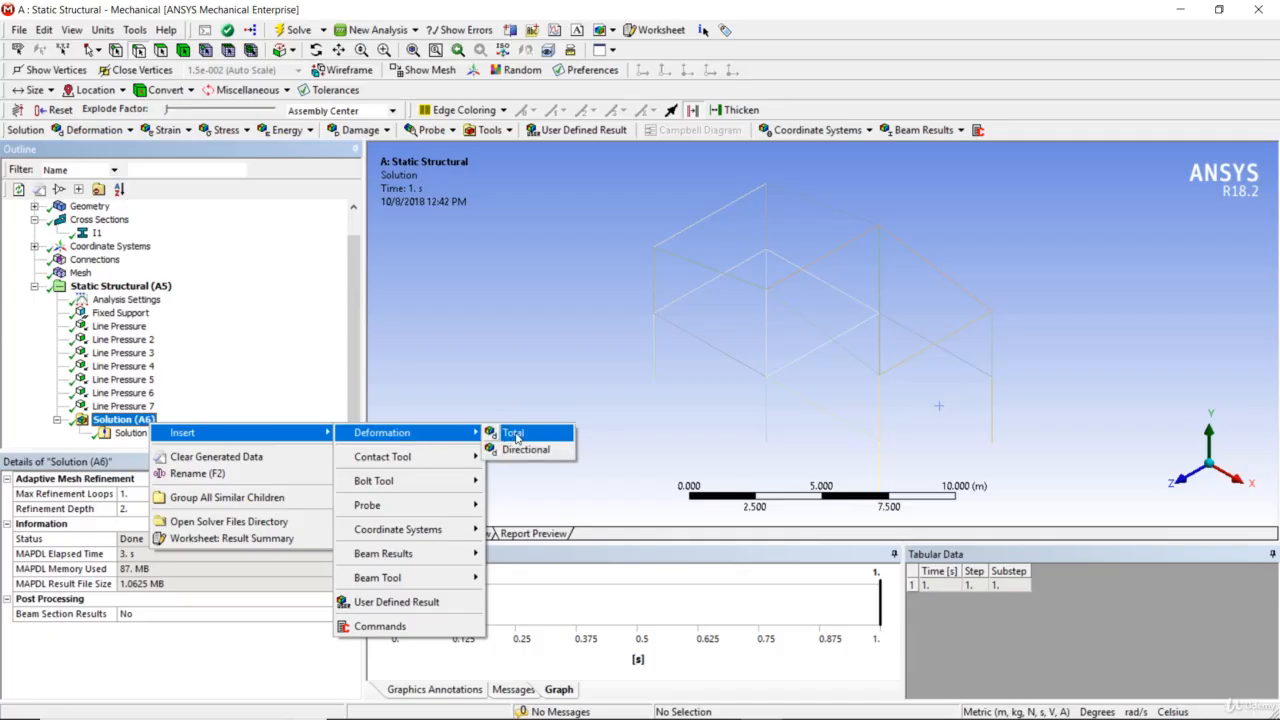
click(515, 435)
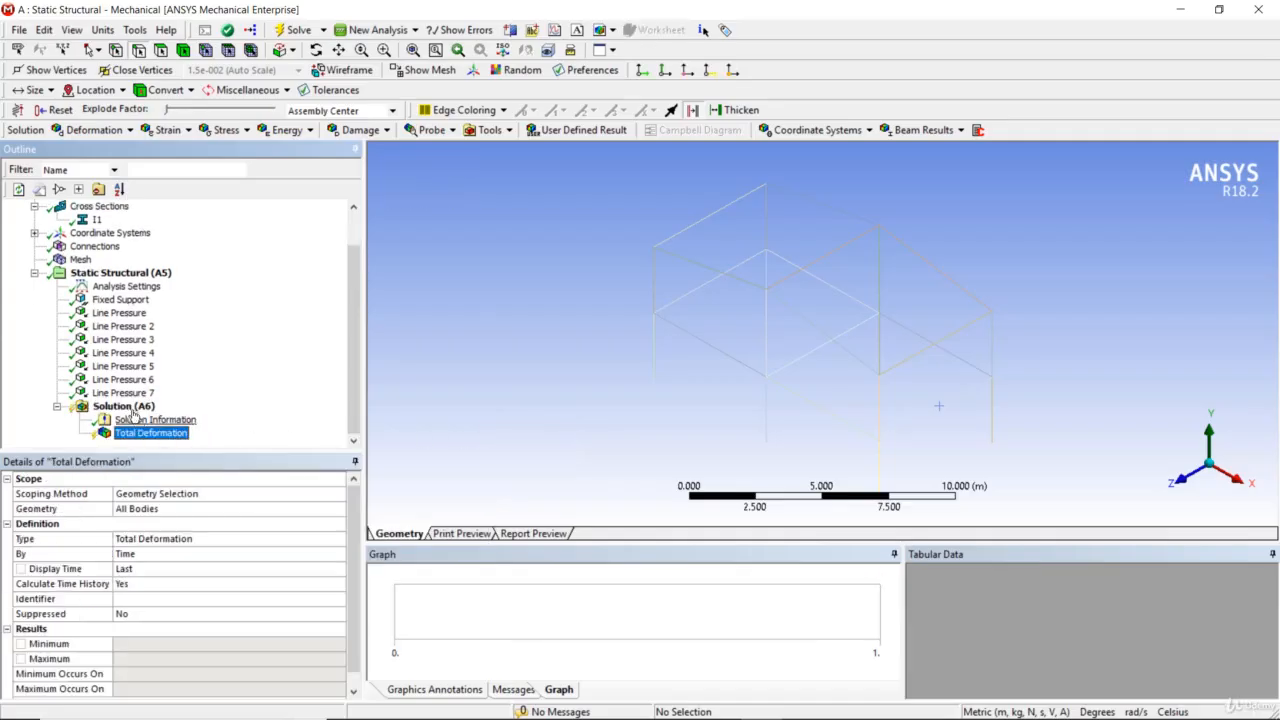
right_click(145, 440)
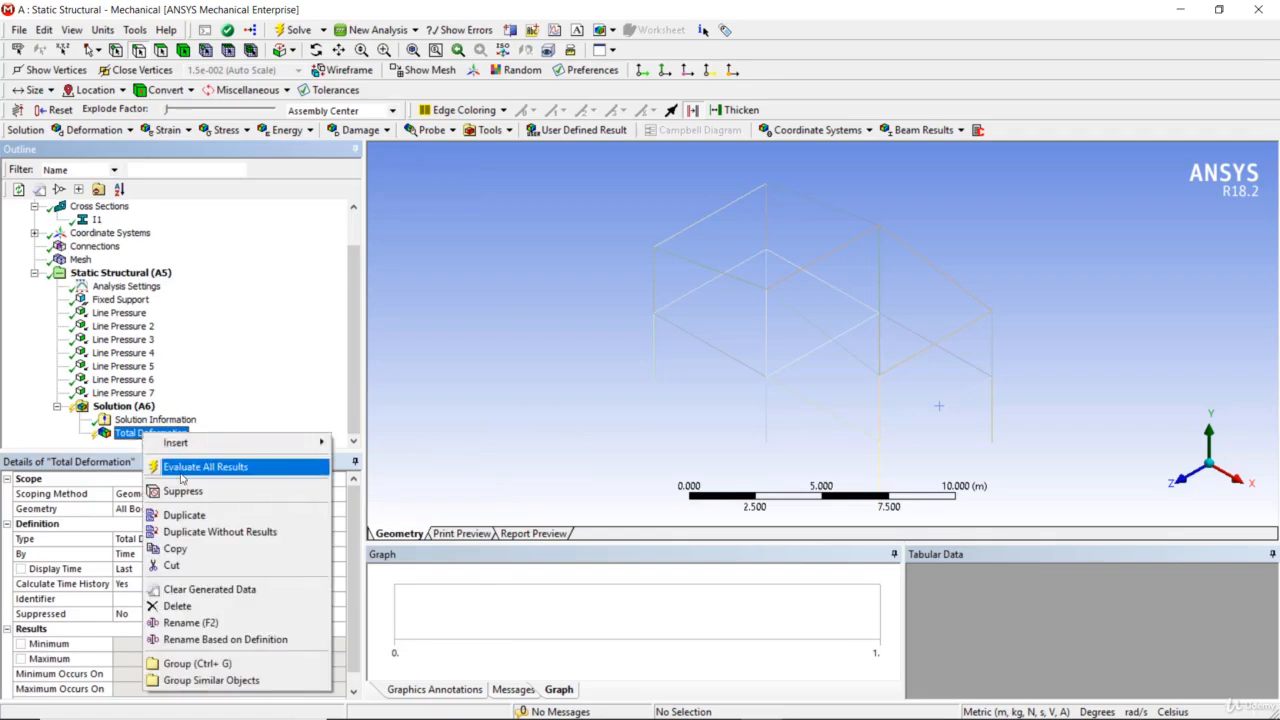
click(200, 463)
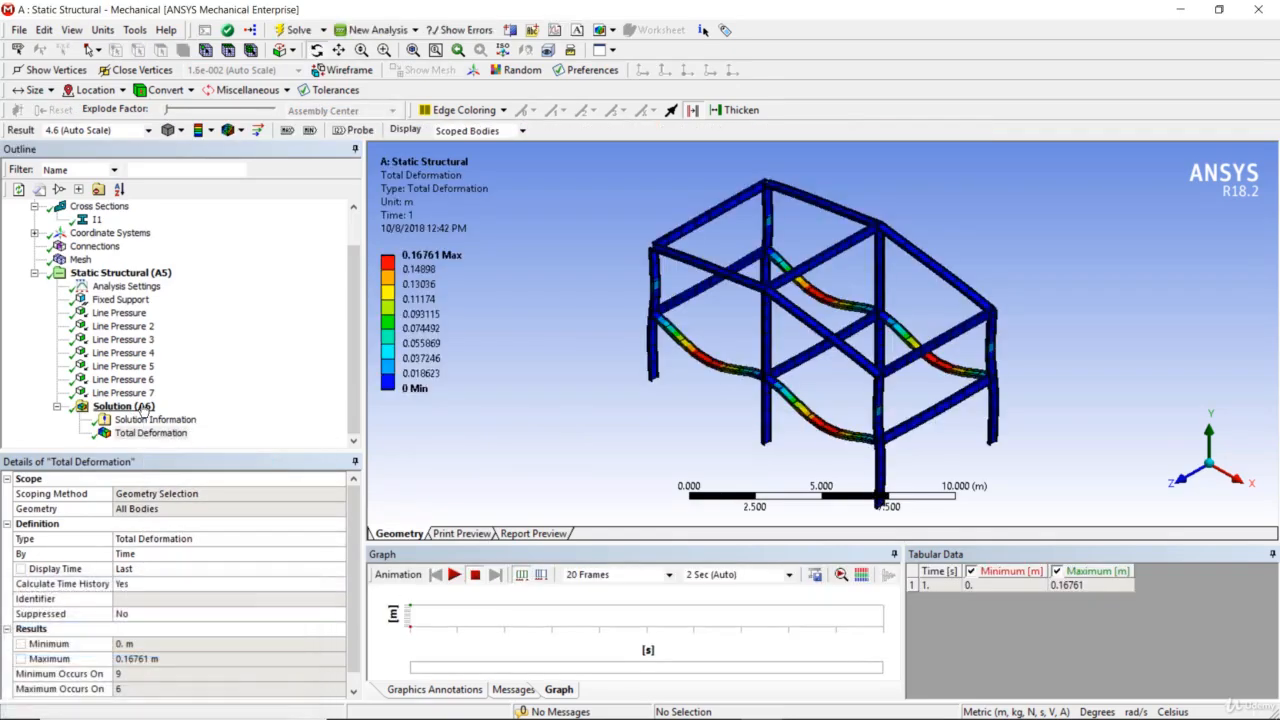
Insert an Axial Force beam result, scope it to the single mid-level beam edge carrying the first Line Pressure, and evaluate it
click(140, 407)
right_click(145, 408)
mouse_move(172, 415)
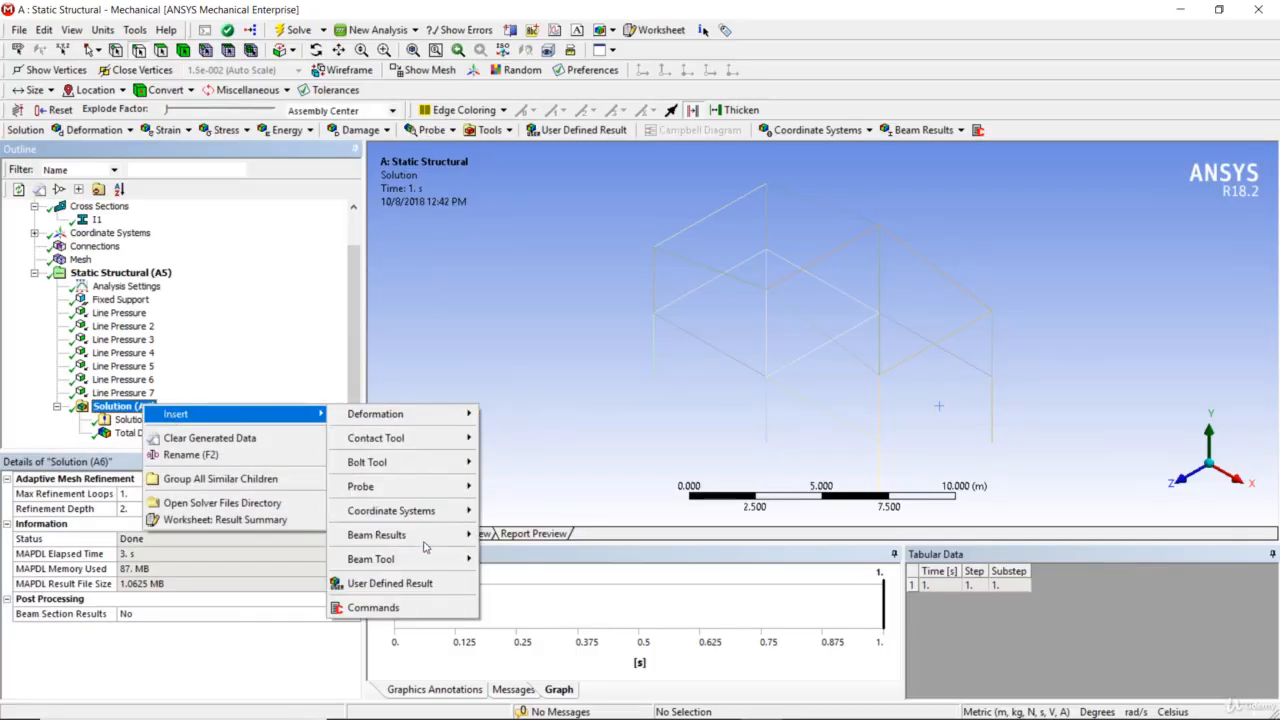
mouse_move(428, 538)
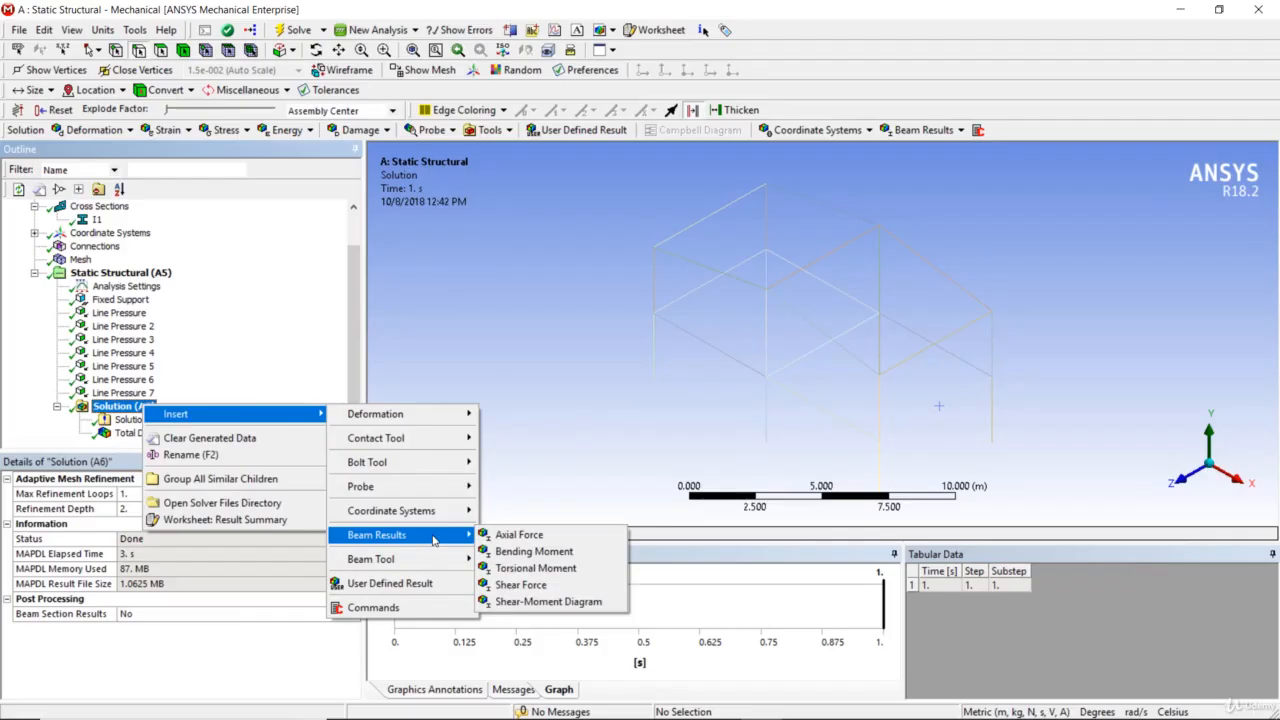
click(518, 536)
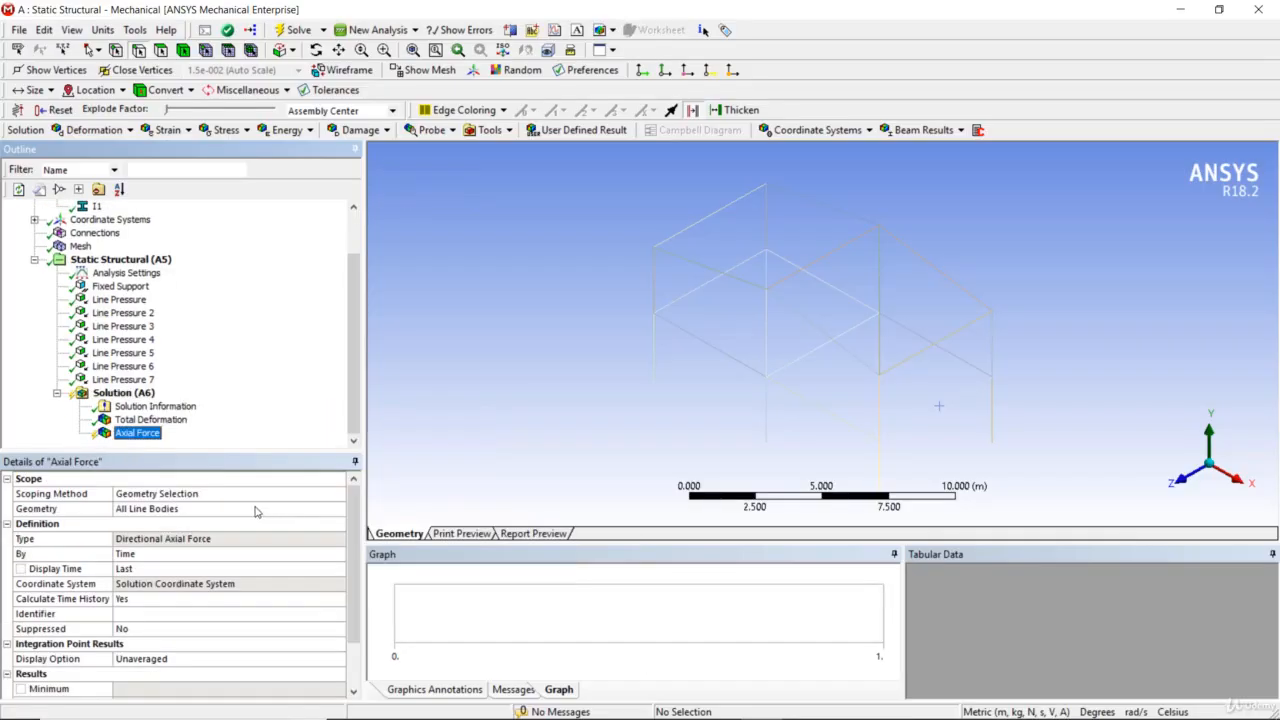
click(175, 515)
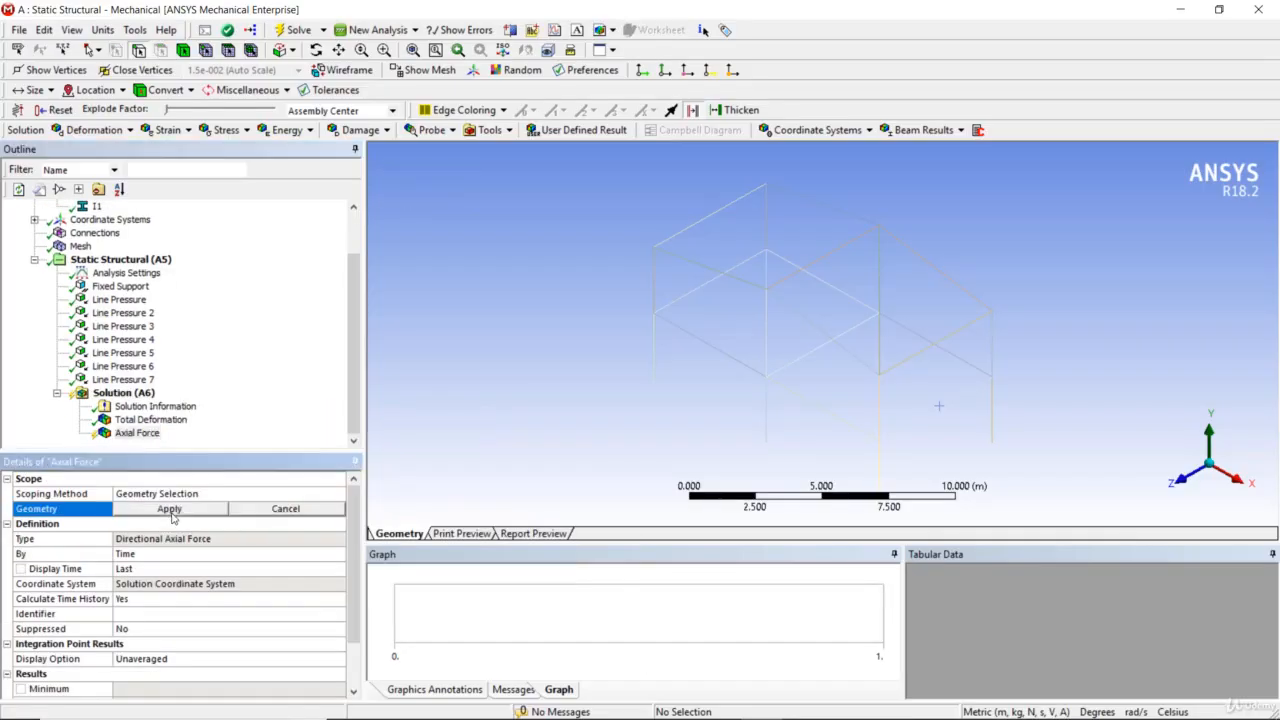
click(692, 336)
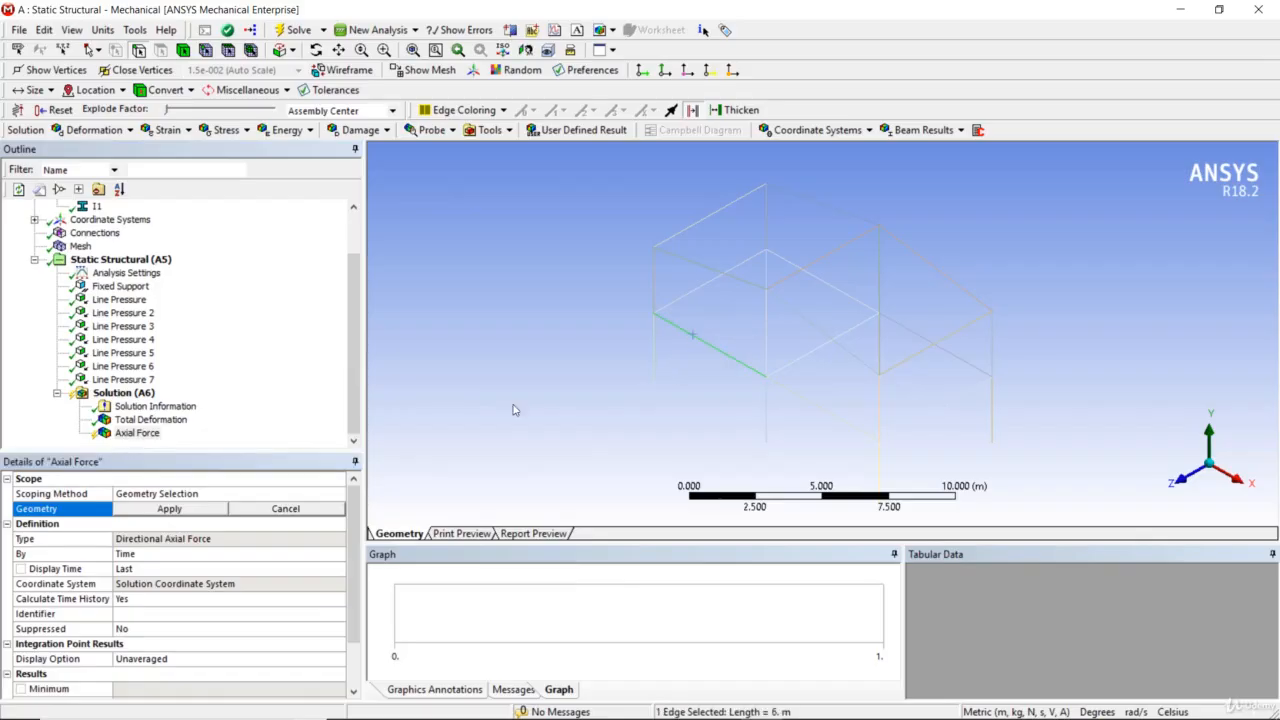
click(205, 512)
right_click(138, 434)
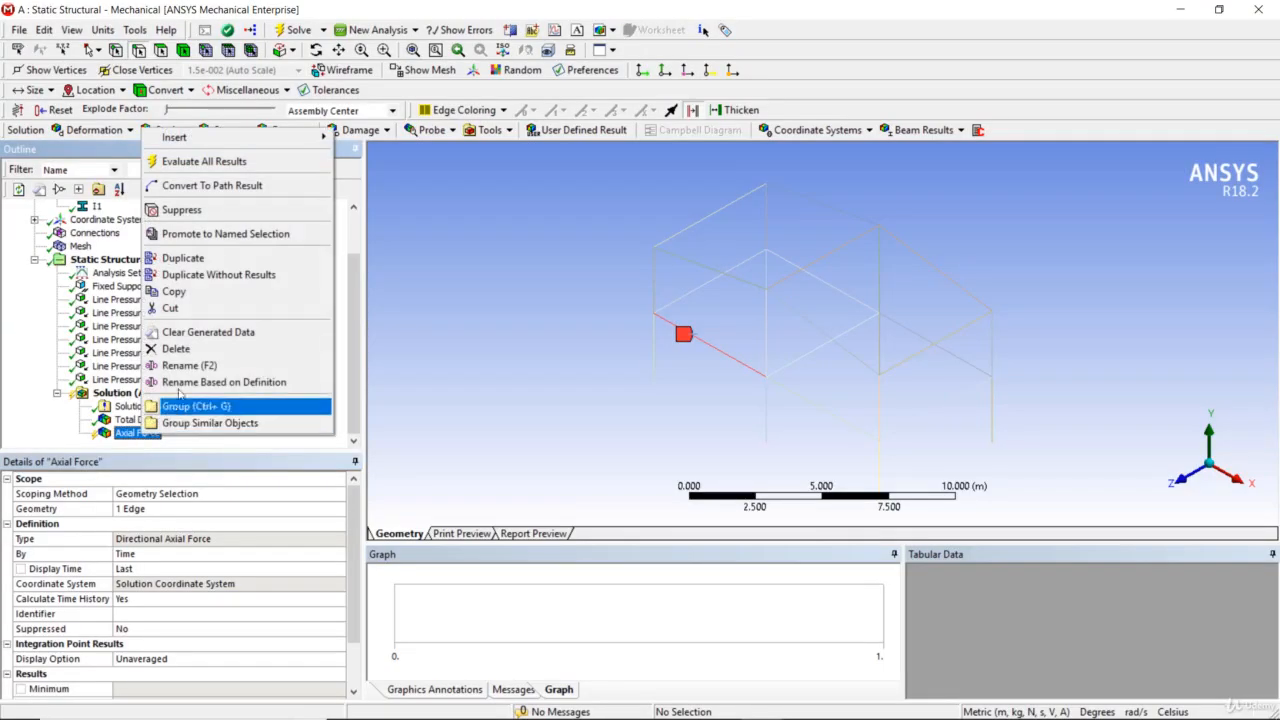
click(195, 162)
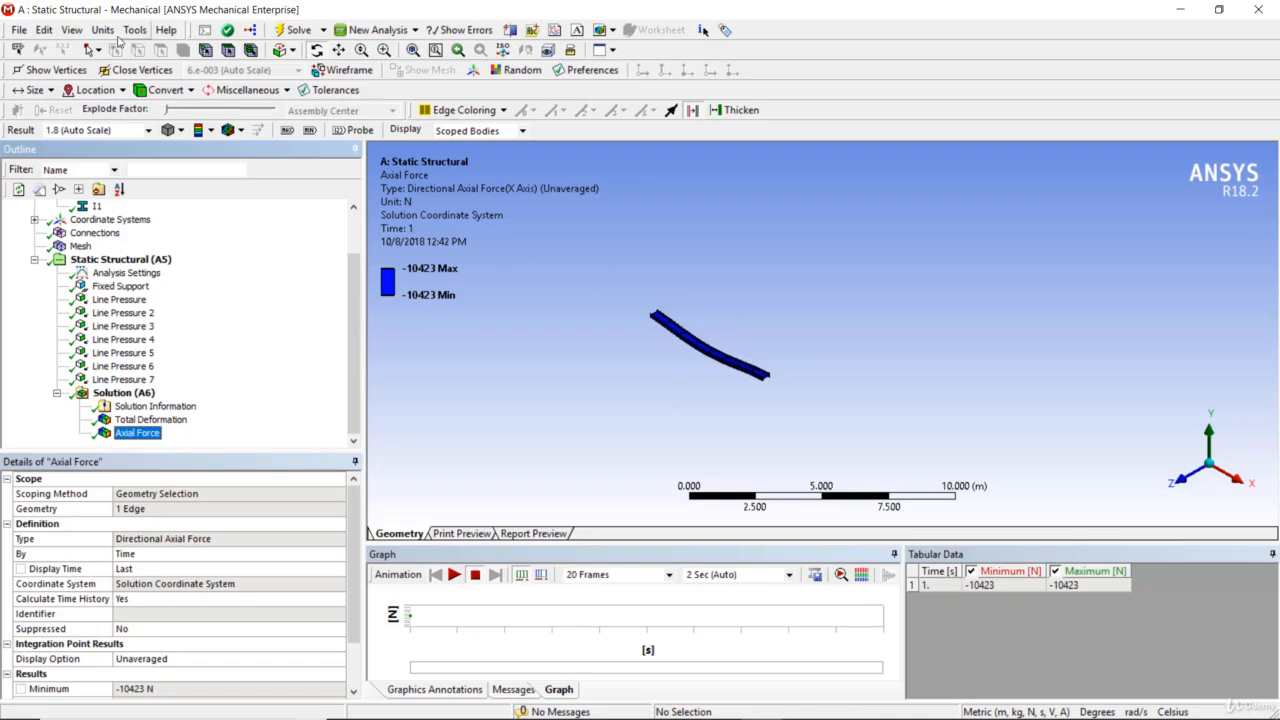
Set the unit system to Metric (mm, kg, N, s, mV, mA)
click(103, 31)
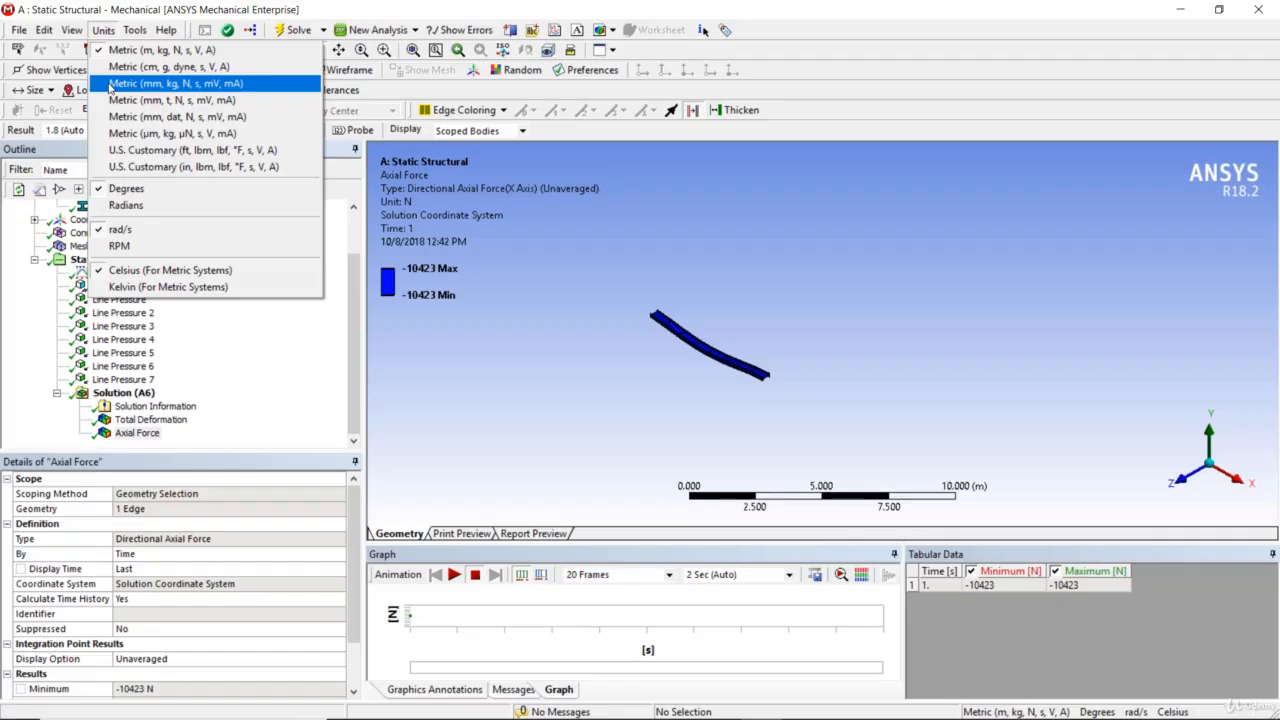
click(150, 83)
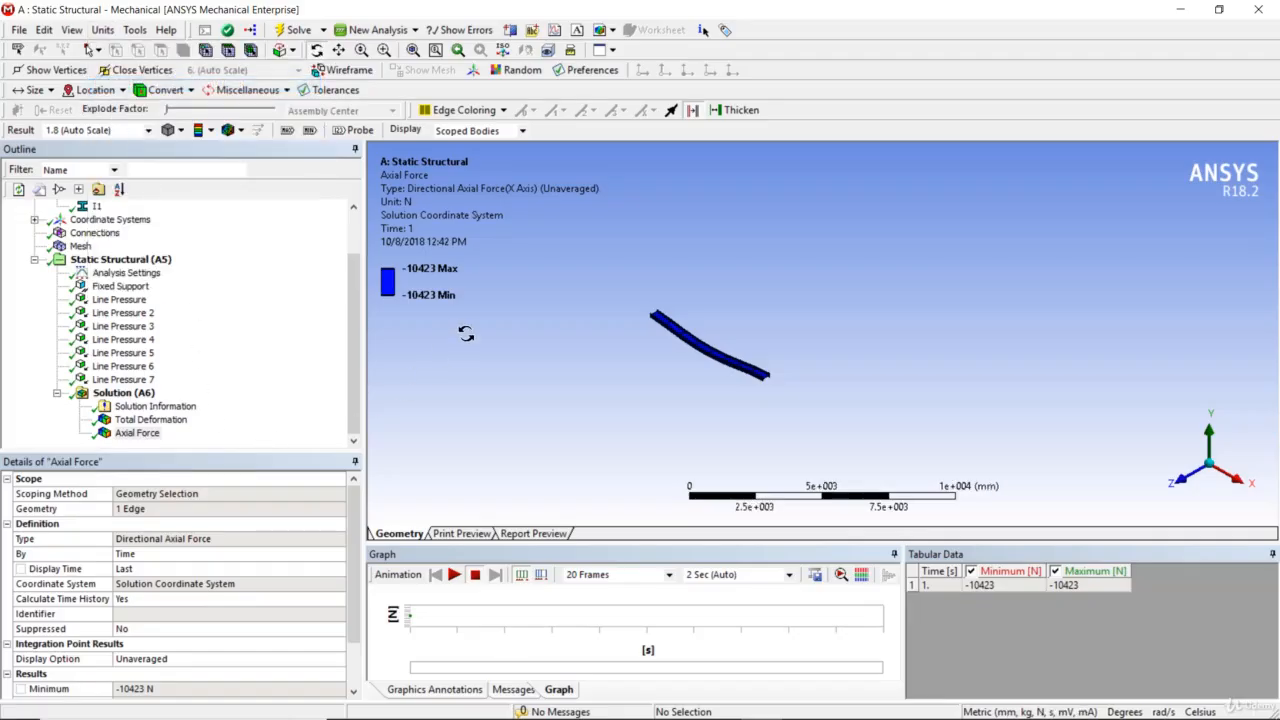
Insert a Bending Moment beam result, scope it to the same beam edge as the axial force, and evaluate it
right_click(148, 397)
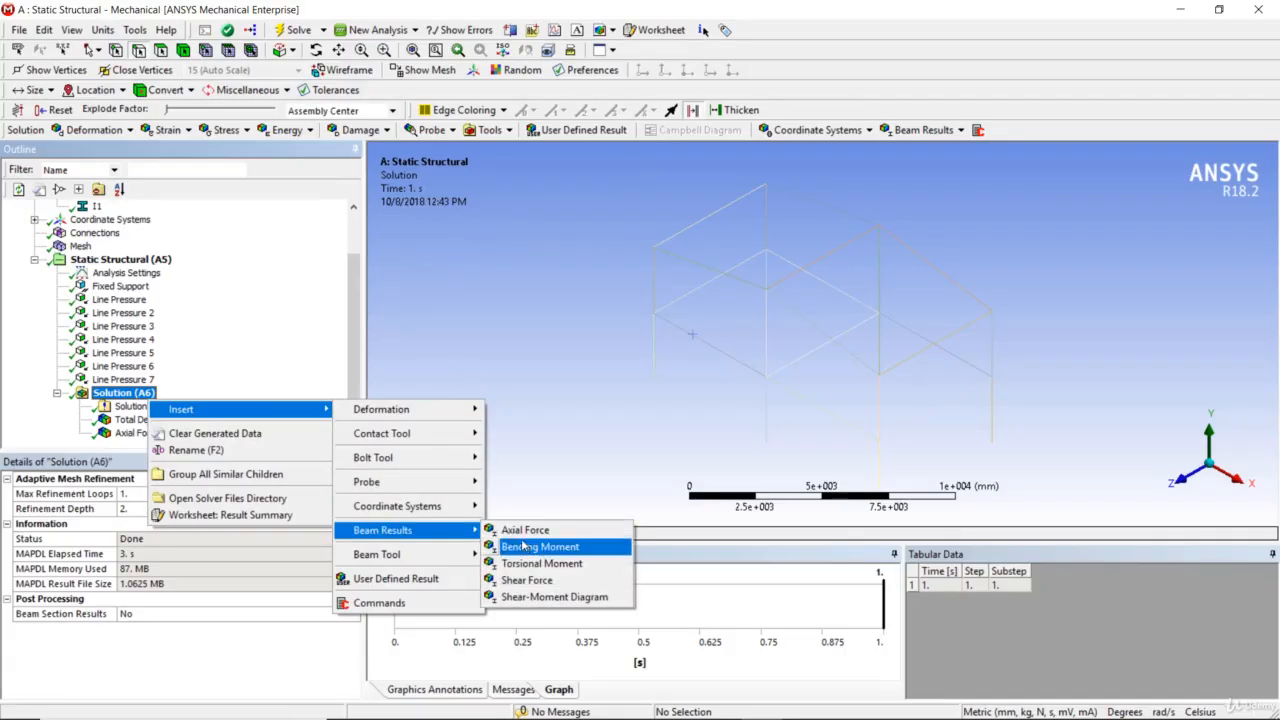
click(523, 546)
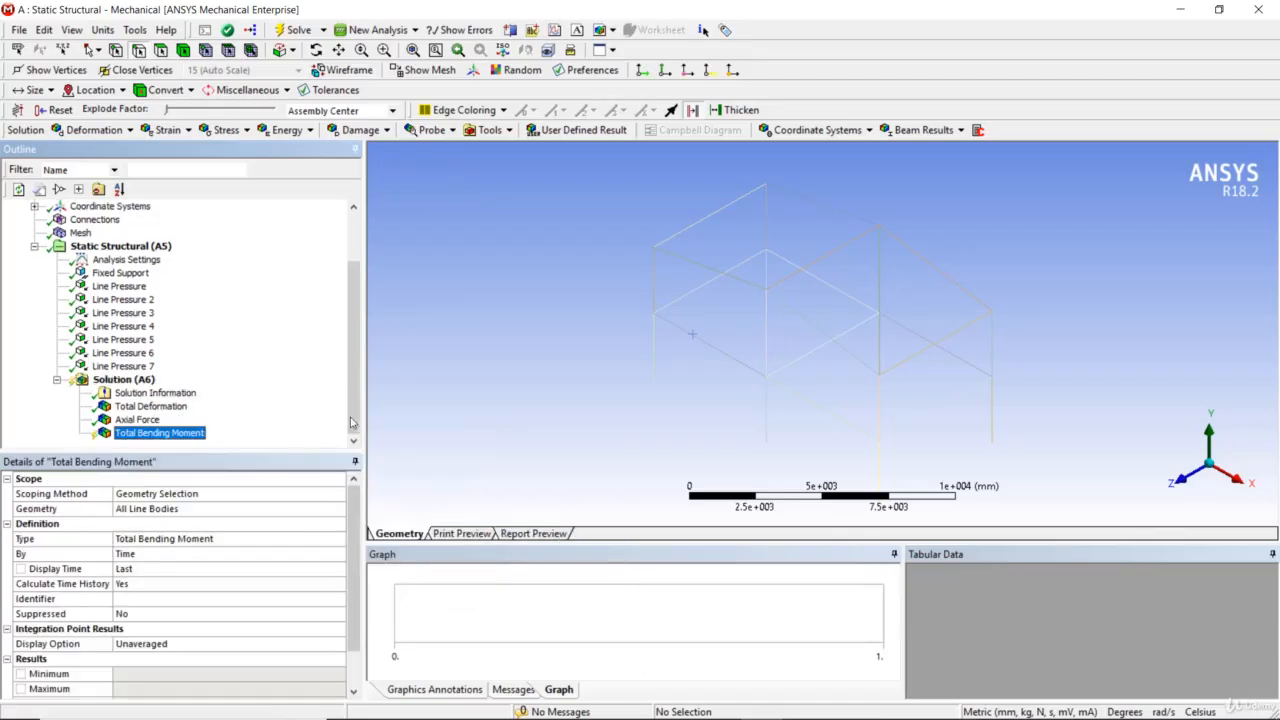
click(210, 508)
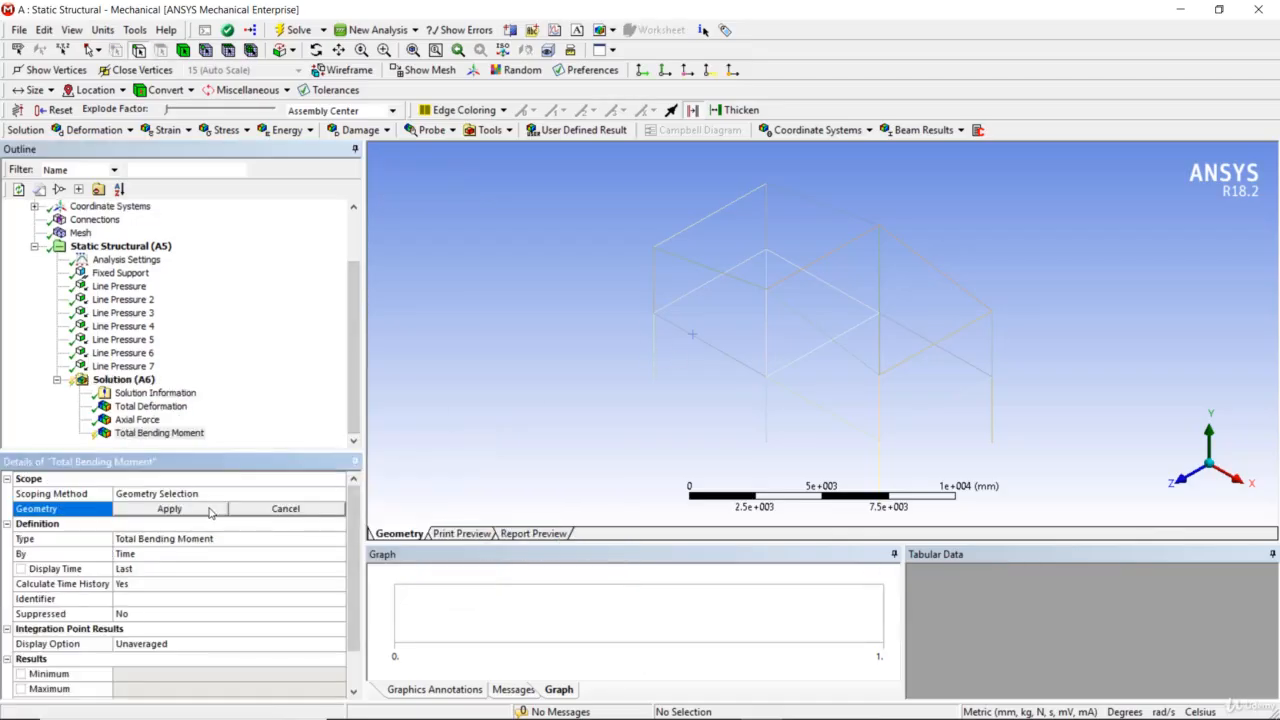
click(681, 326)
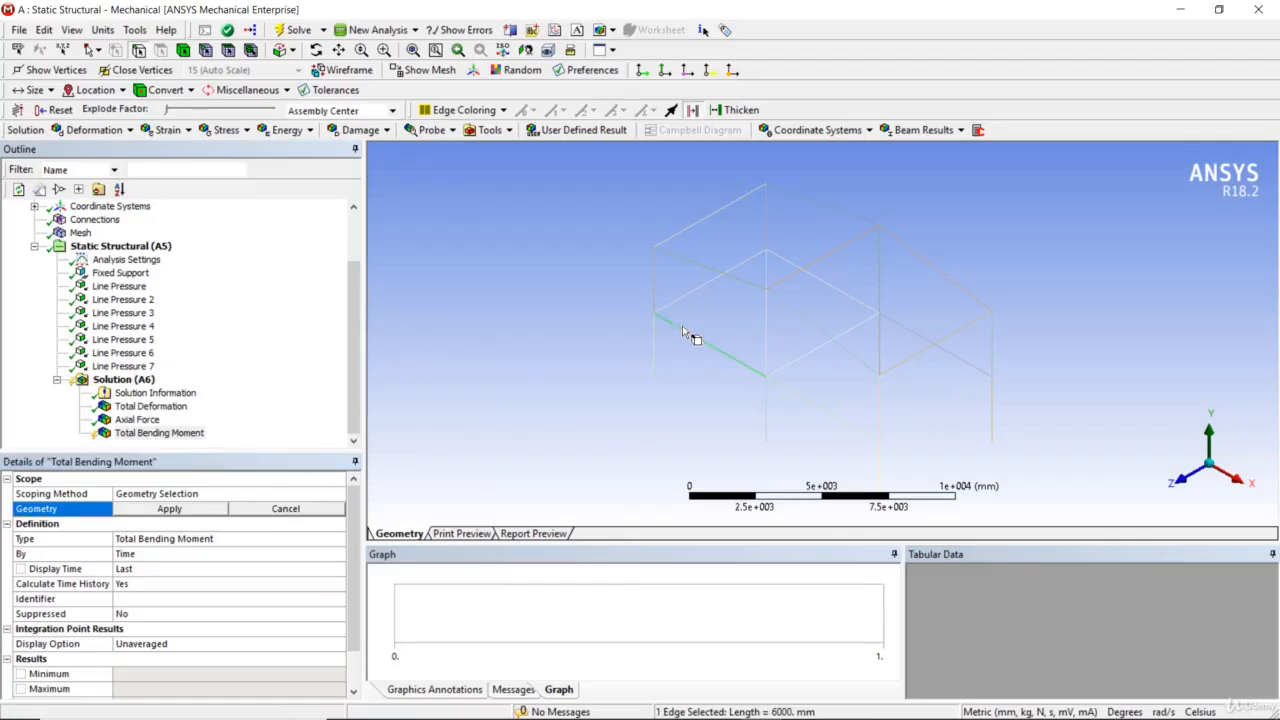
click(169, 508)
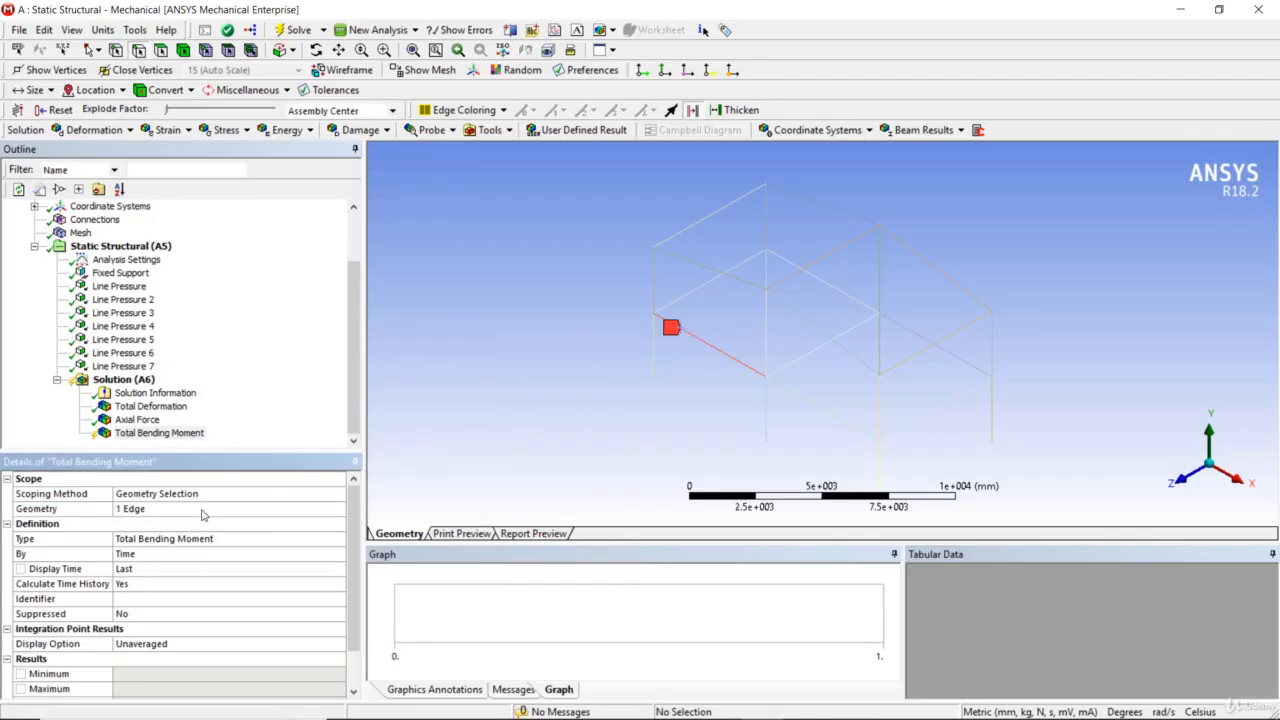
right_click(156, 436)
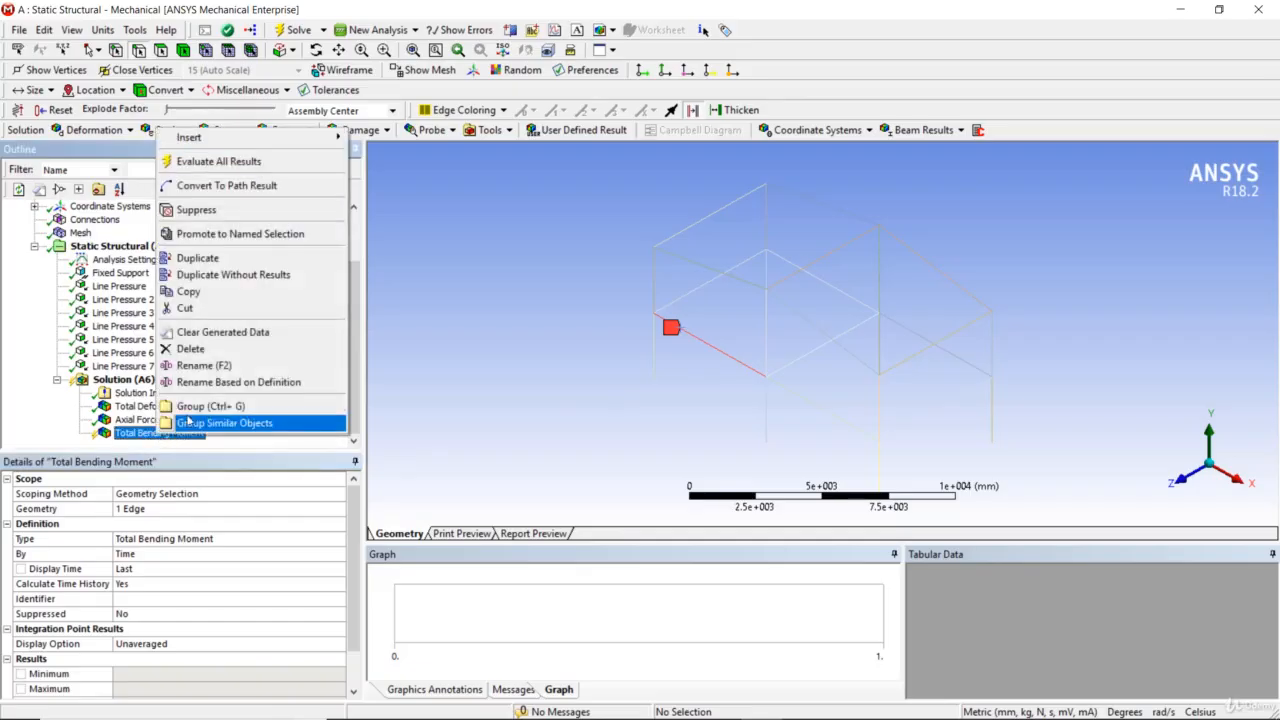
click(221, 164)
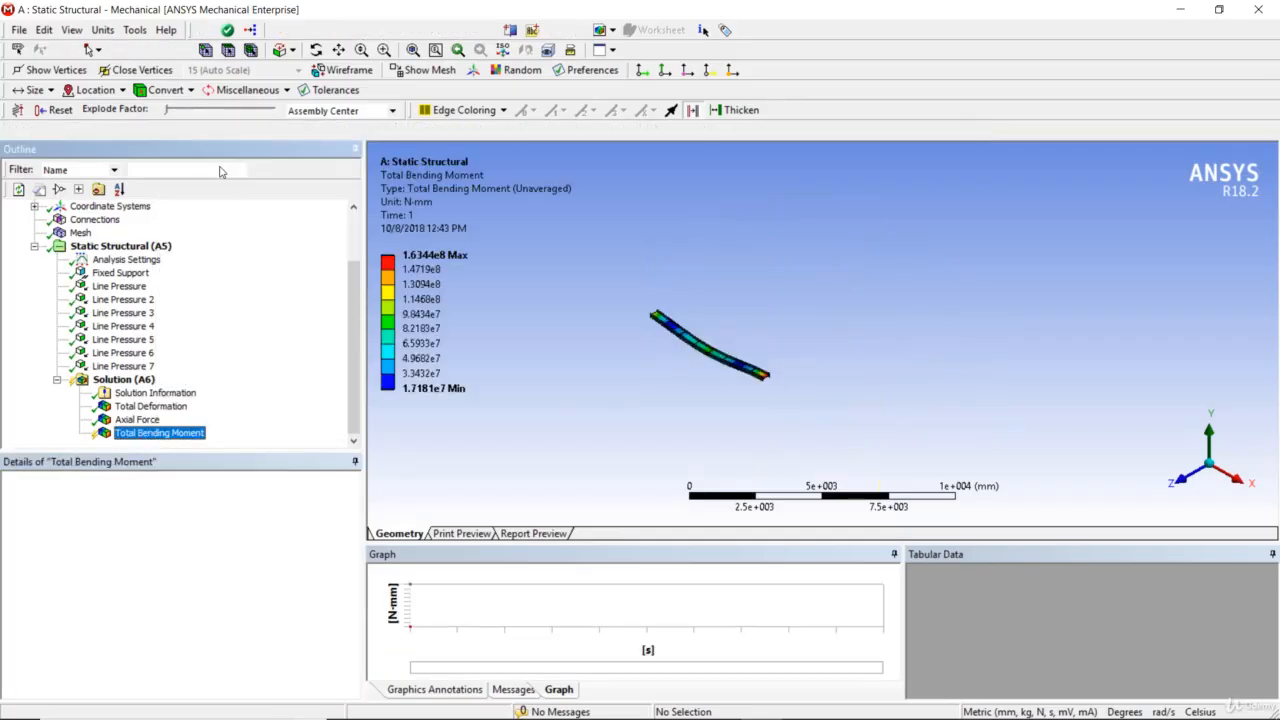
drag(700, 371, 690, 340)
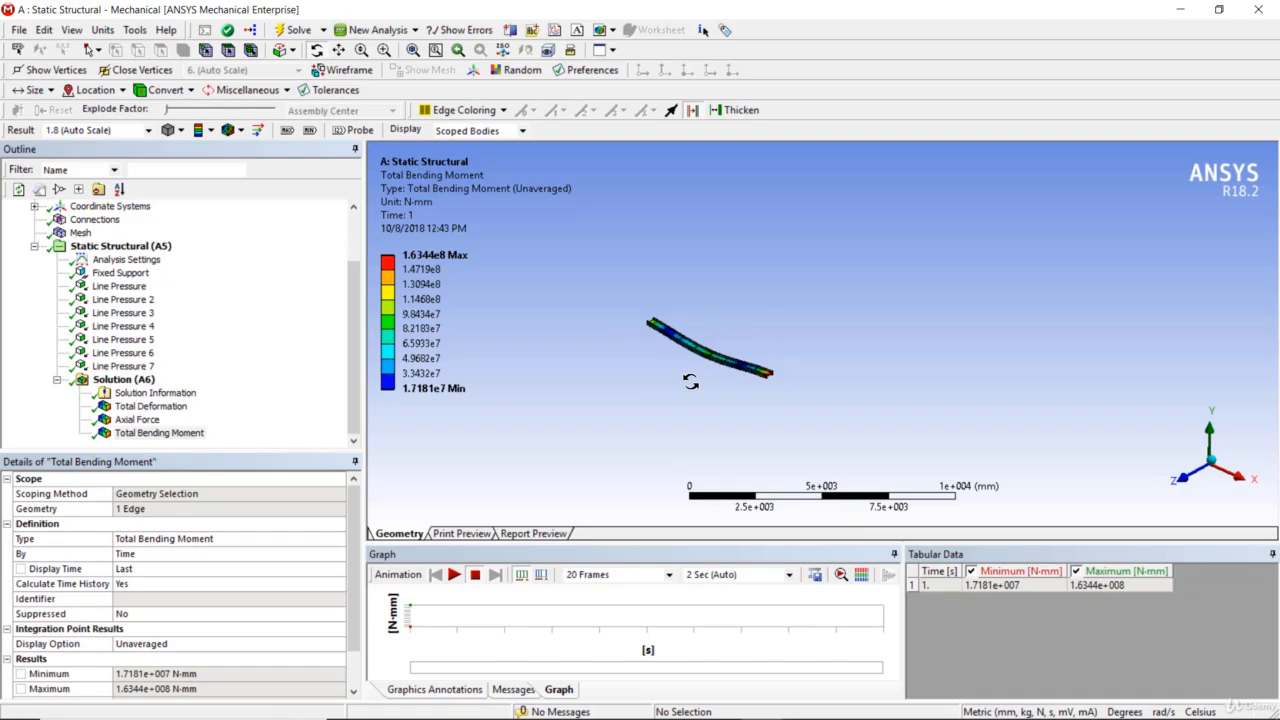
Insert a Torsional Moment beam result for all line bodies, evaluate it, and inspect the contours on the frame
right_click(122, 381)
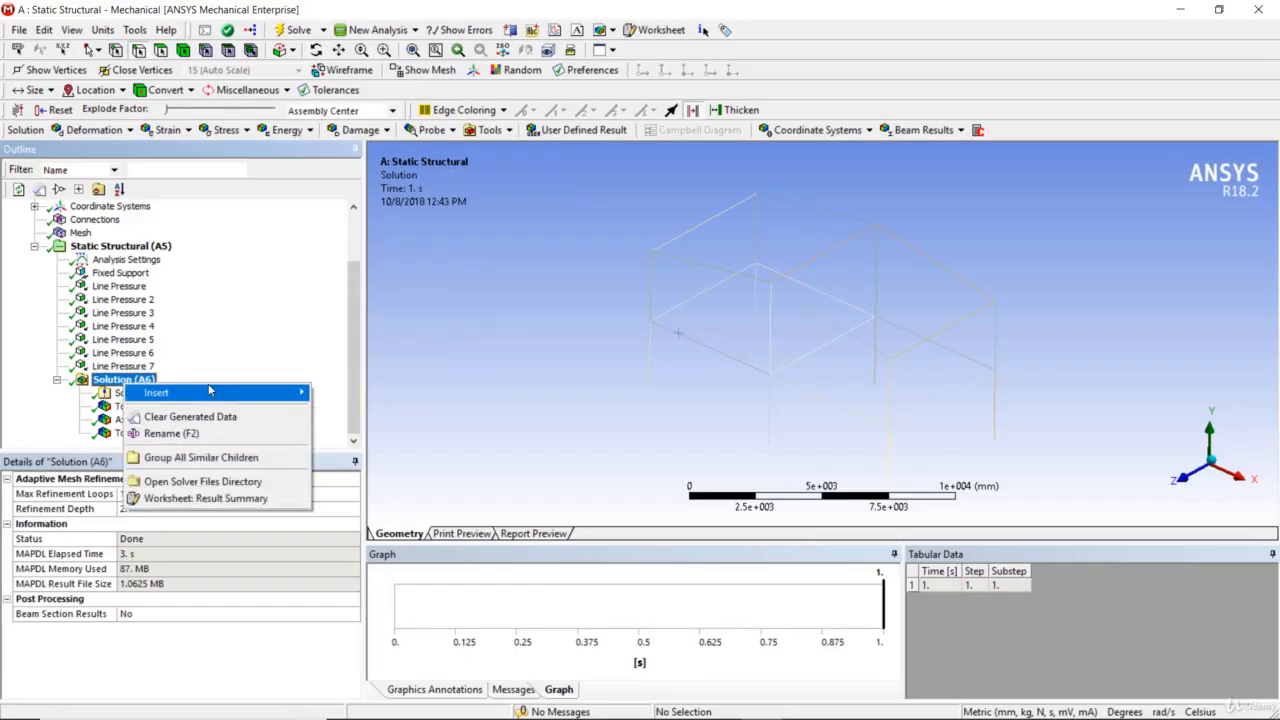
mouse_move(210, 390)
mouse_move(425, 513)
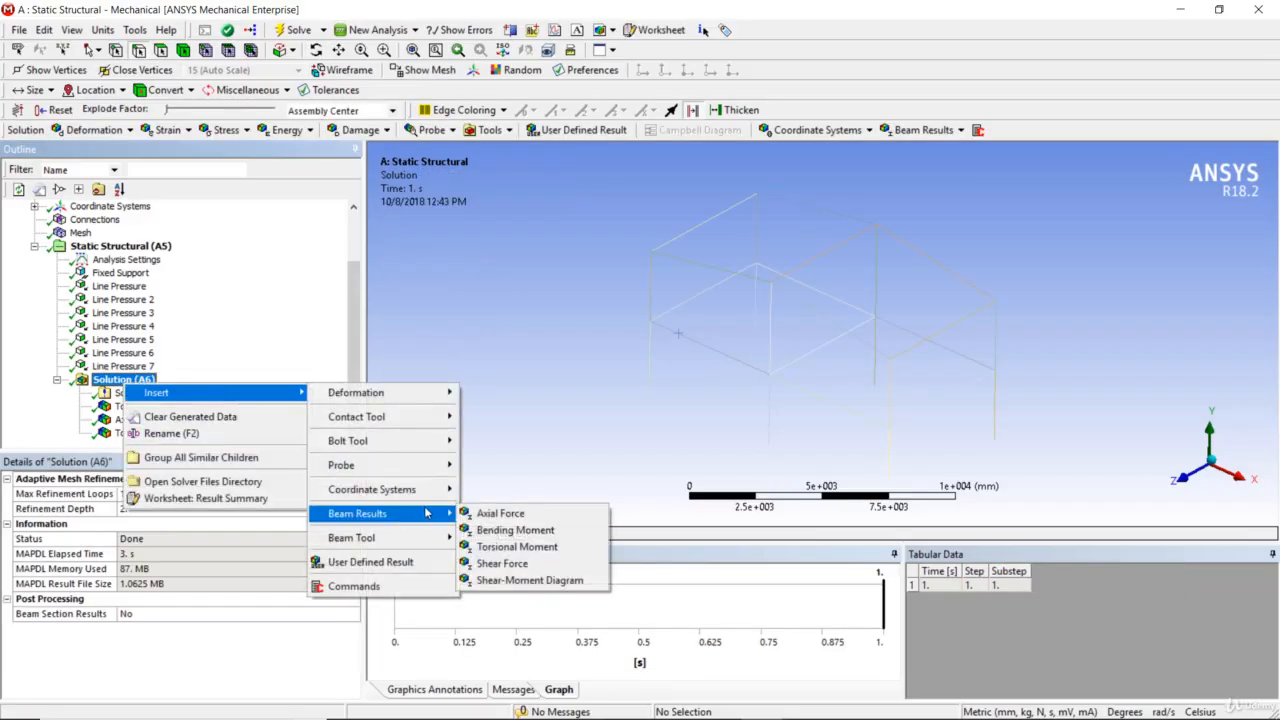
click(500, 547)
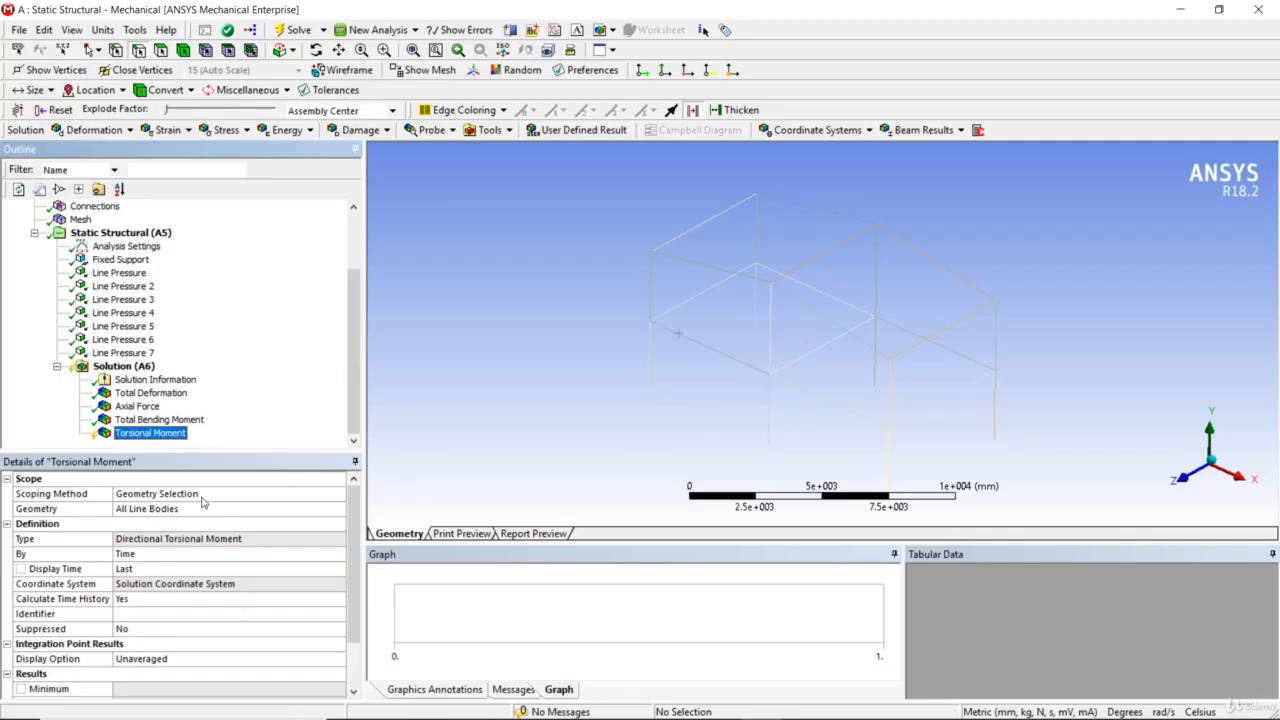
right_click(180, 441)
click(210, 472)
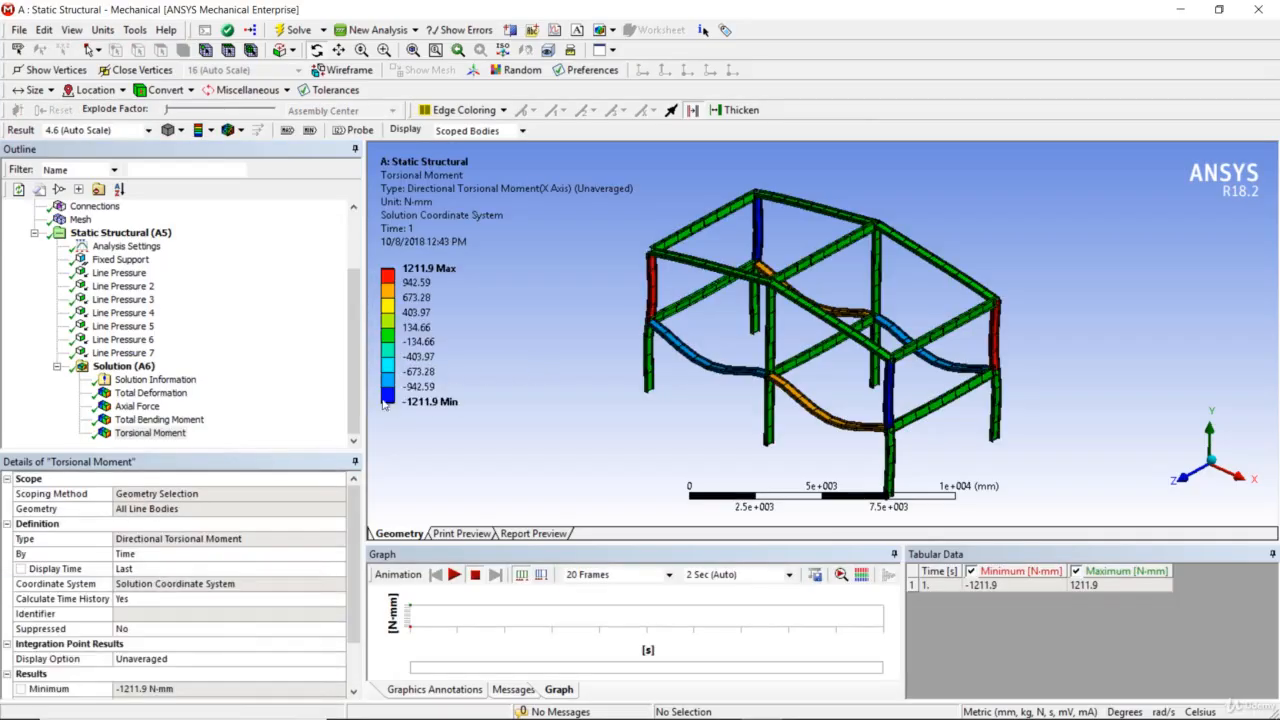
drag(783, 381, 818, 346)
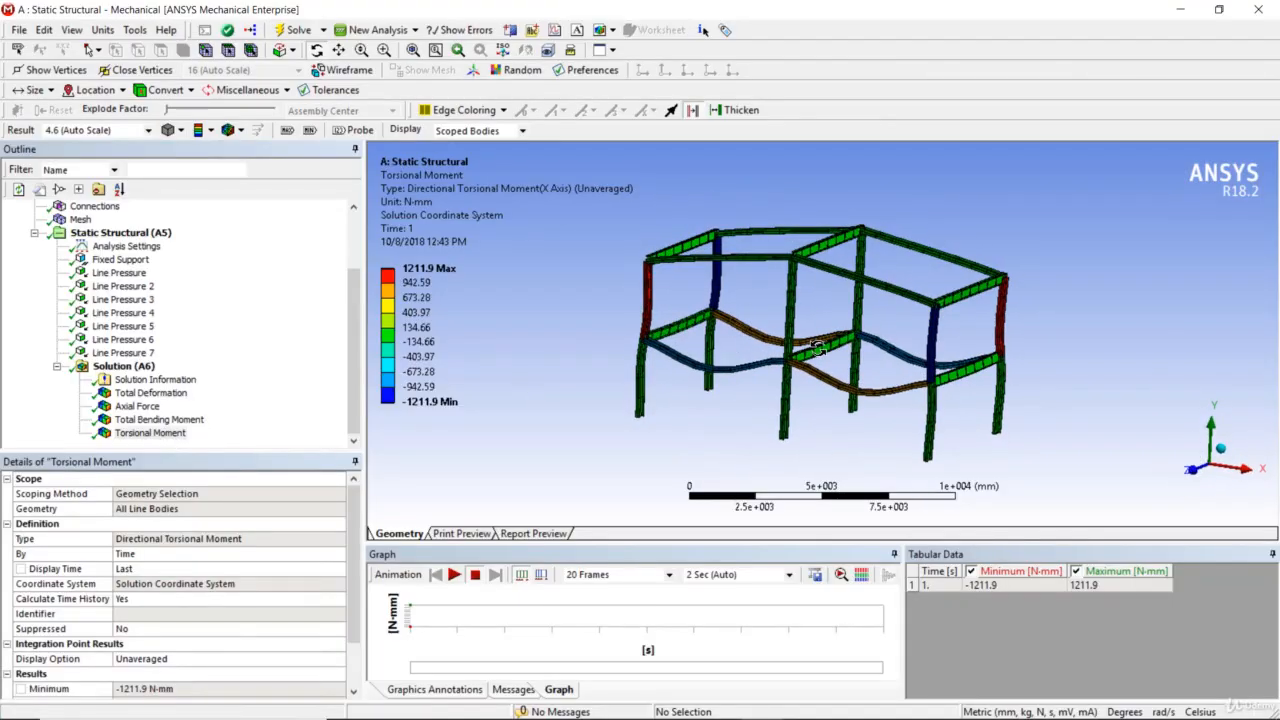